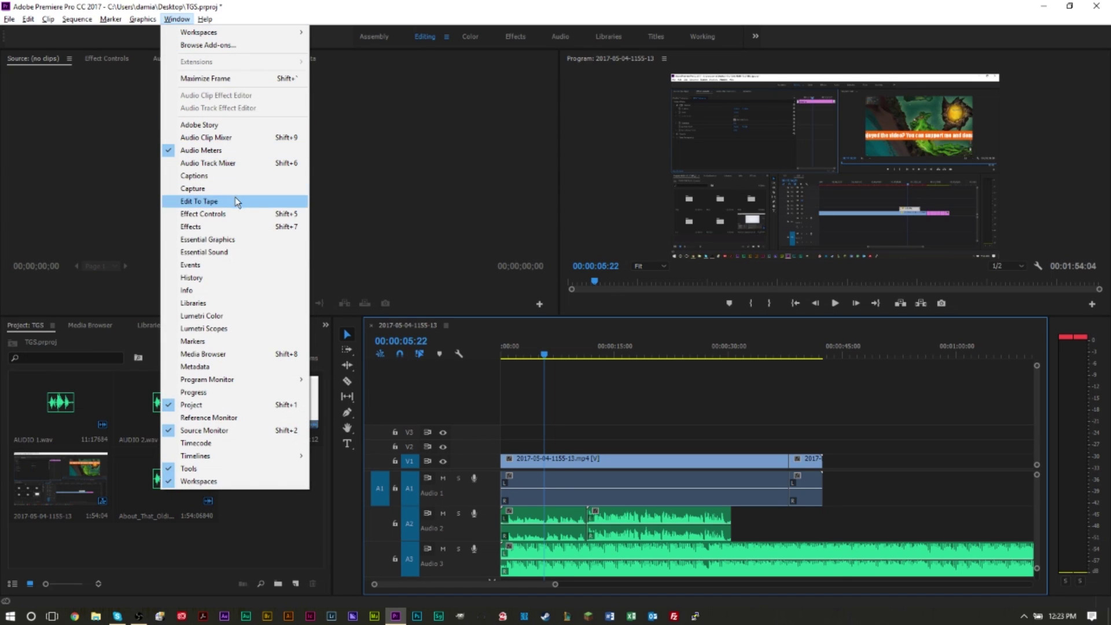
# In Essential Sound, apply the Dialogue 'Make Close Up' preset to both A2 clips
pyautogui.click(244, 252)
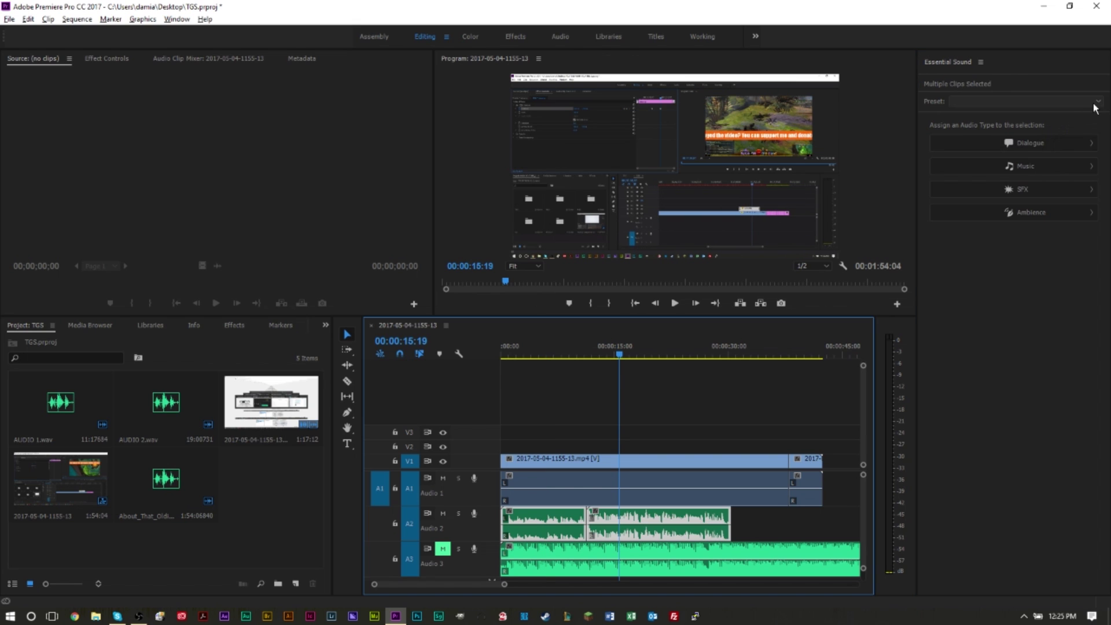
pyautogui.click(1098, 104)
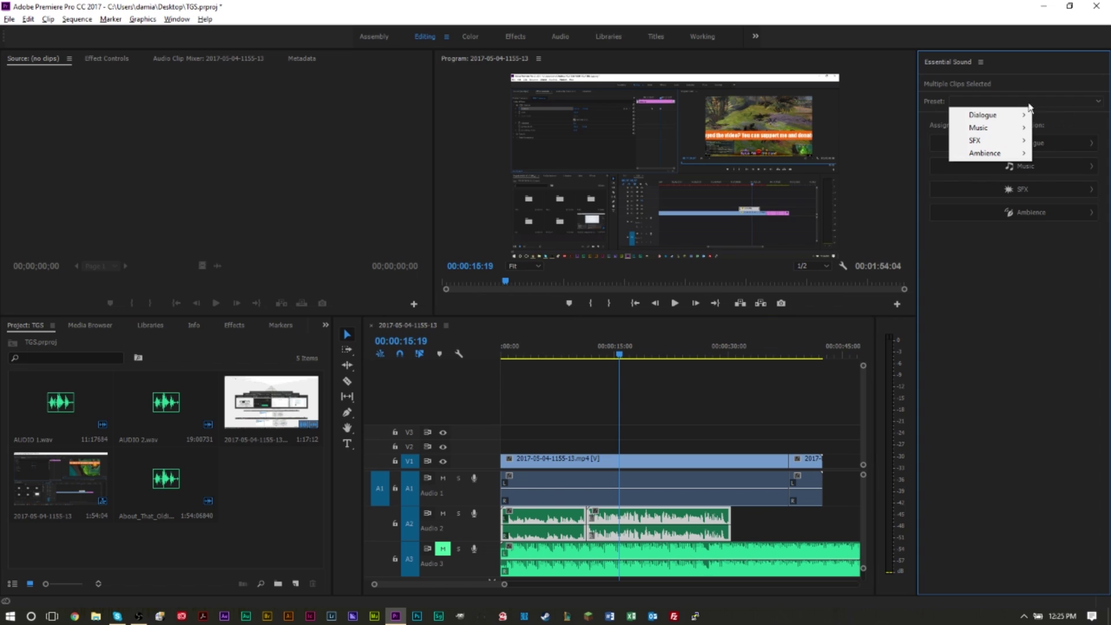
pyautogui.moveTo(995, 114)
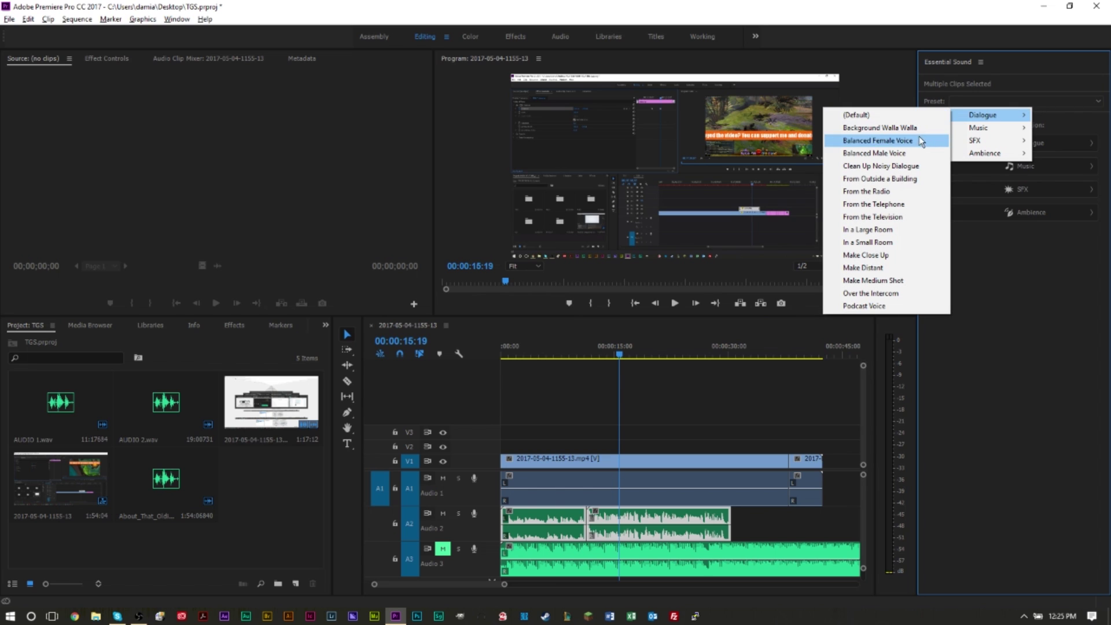
pyautogui.click(889, 258)
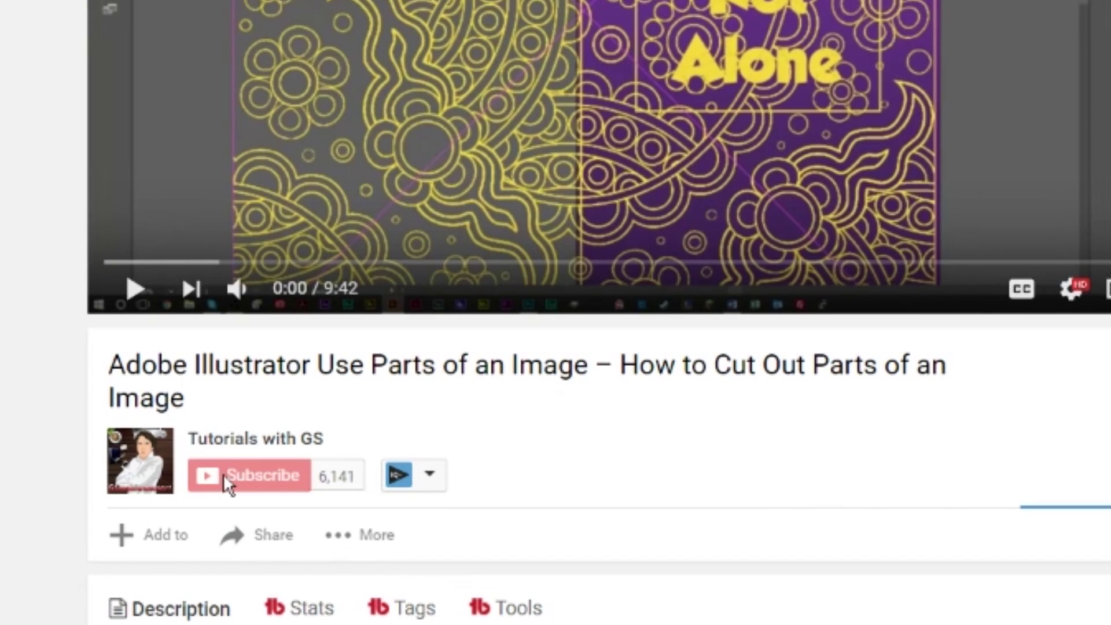
# Subscribe to Tutorials with GS and save the bell setting as all notifications
pyautogui.click(224, 475)
pyautogui.click(335, 479)
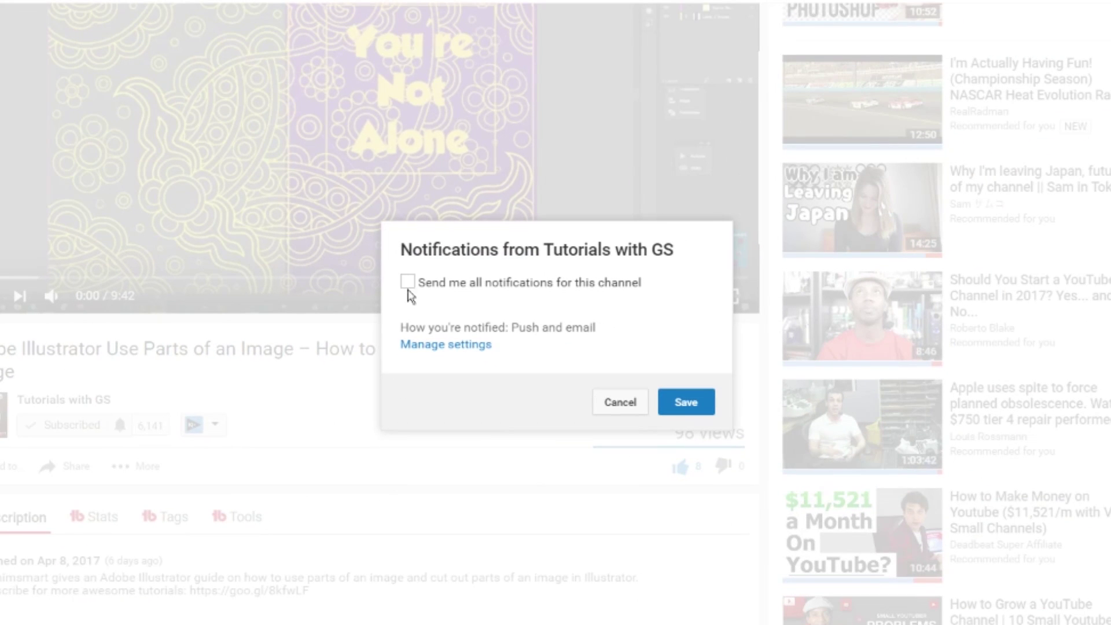
pyautogui.click(536, 277)
pyautogui.click(859, 417)
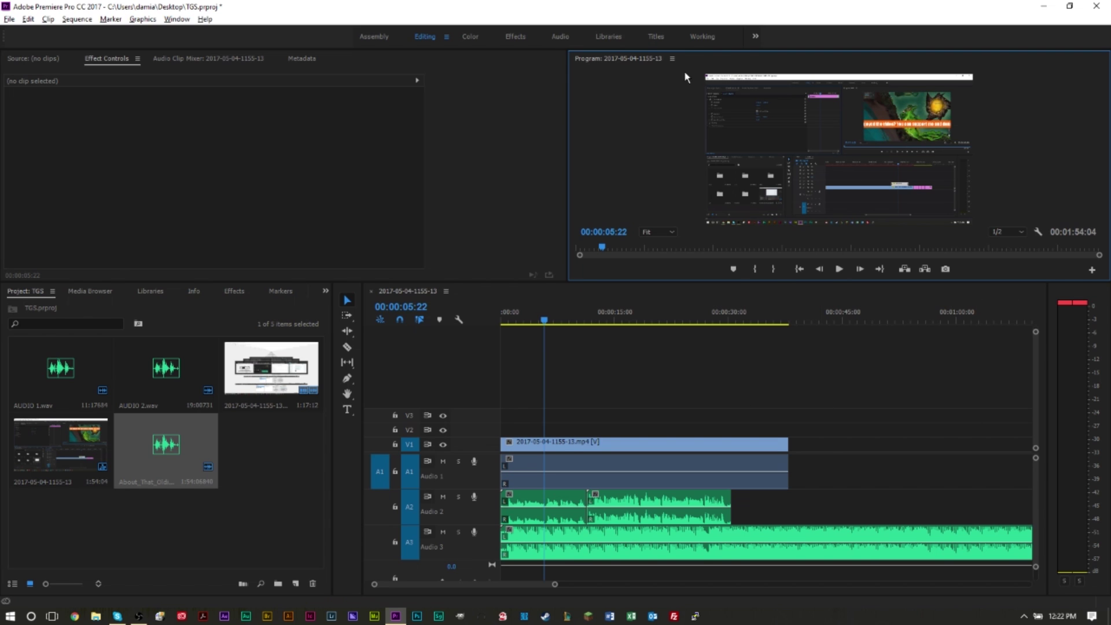
pyautogui.click(176, 19)
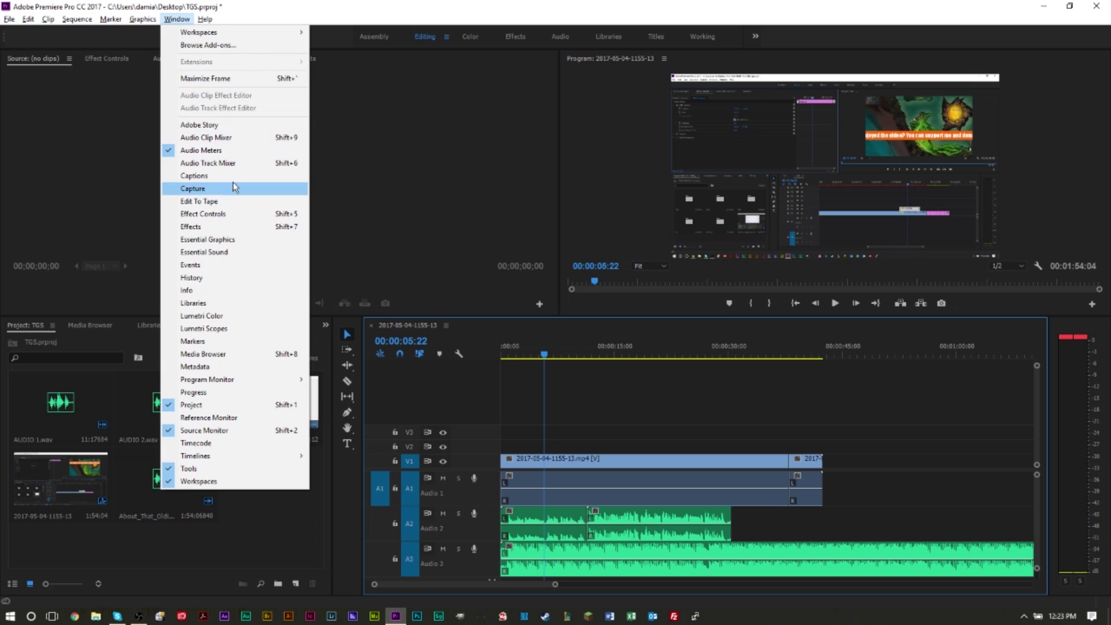
pyautogui.click(244, 253)
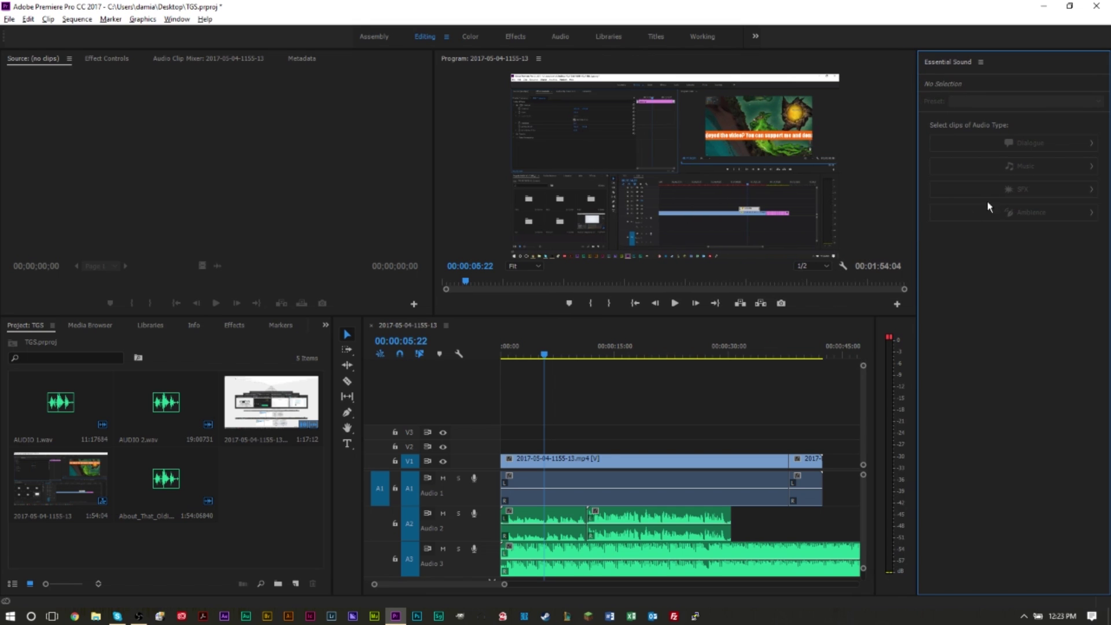
pyautogui.click(731, 481)
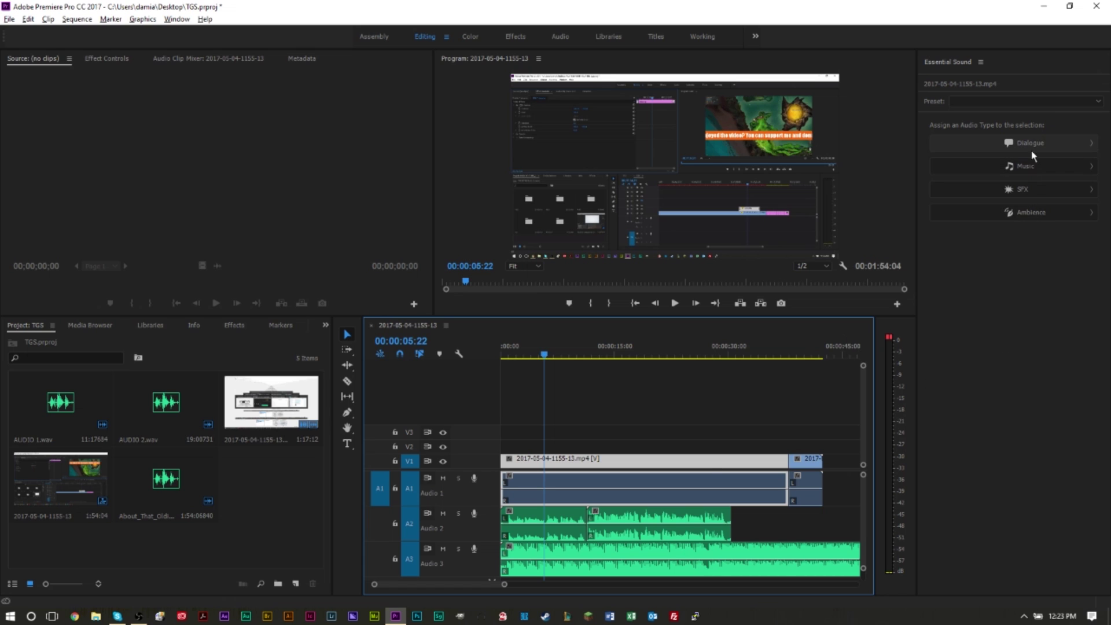
pyautogui.click(656, 534)
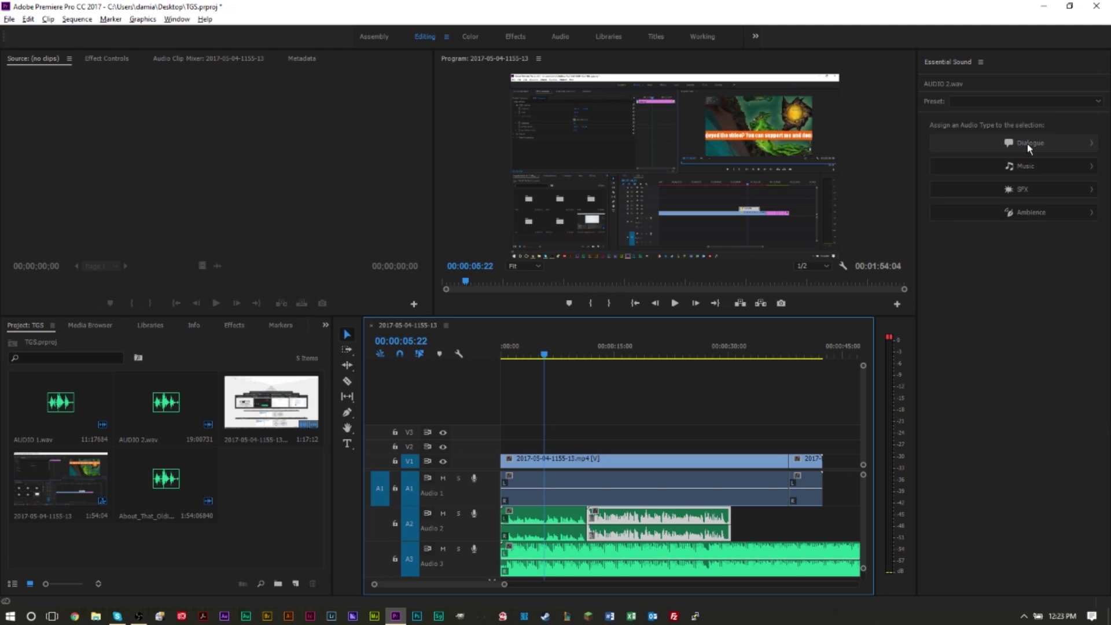
pyautogui.click(732, 555)
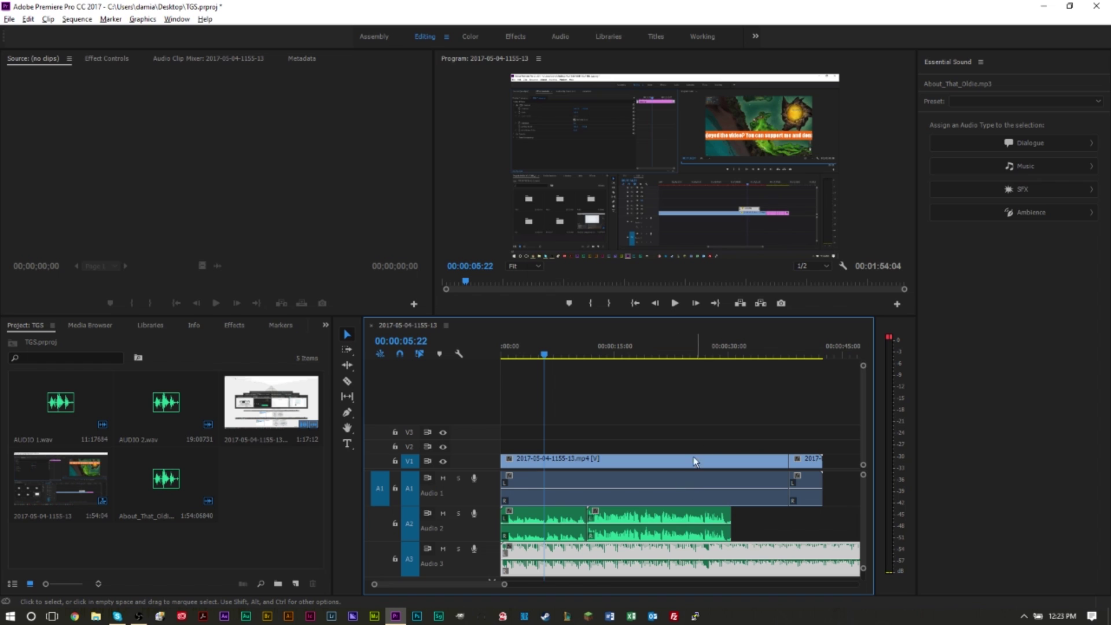
pyautogui.click(711, 437)
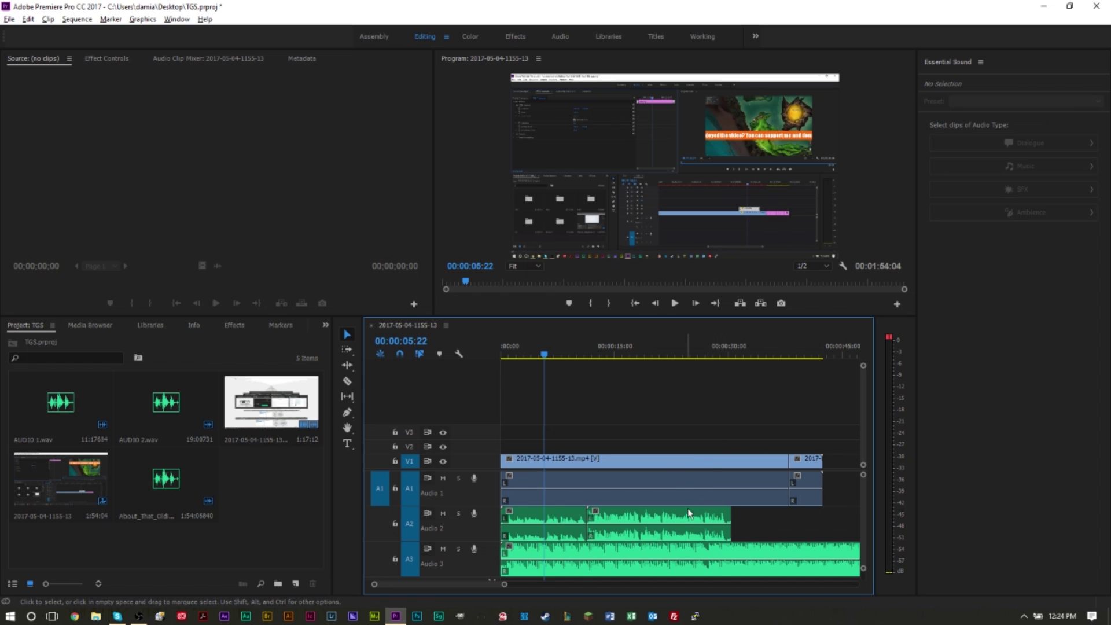
# Mute the Audio 3 music track and play the sequence from the start to 00:00:15:19
pyautogui.click(614, 521)
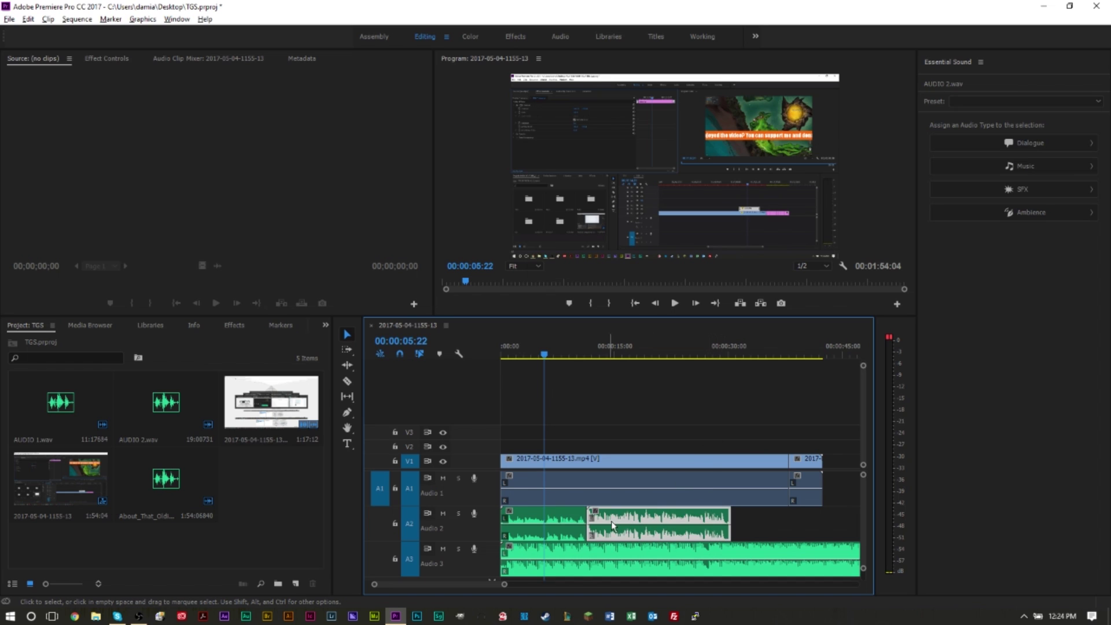
pyautogui.click(443, 549)
pyautogui.moveTo(549, 354); pyautogui.dragTo(412, 366)
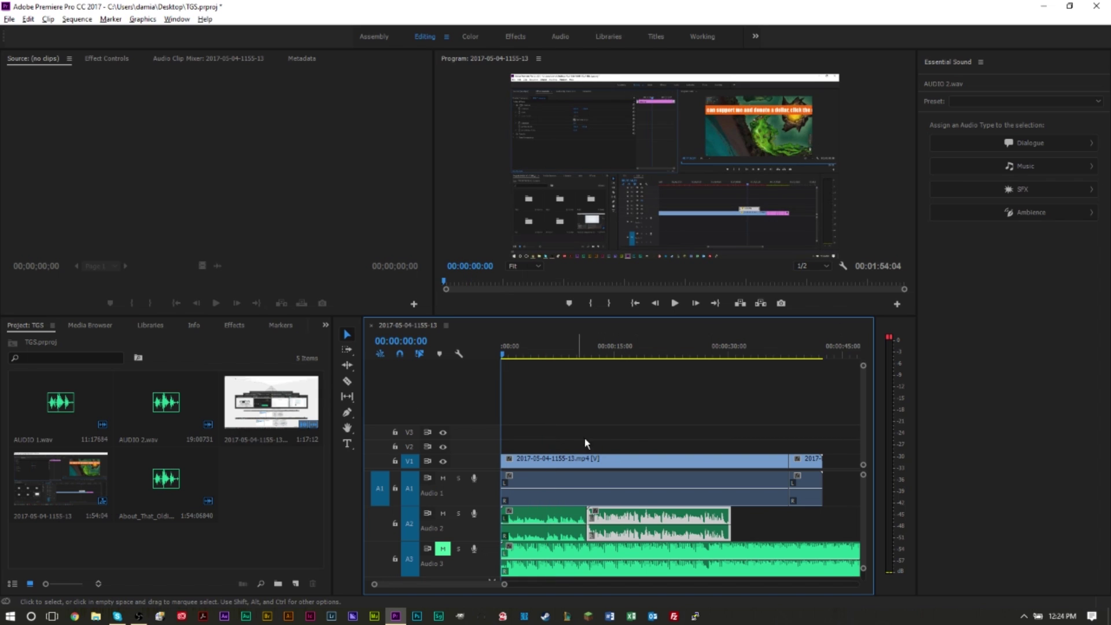
pyautogui.click(694, 421)
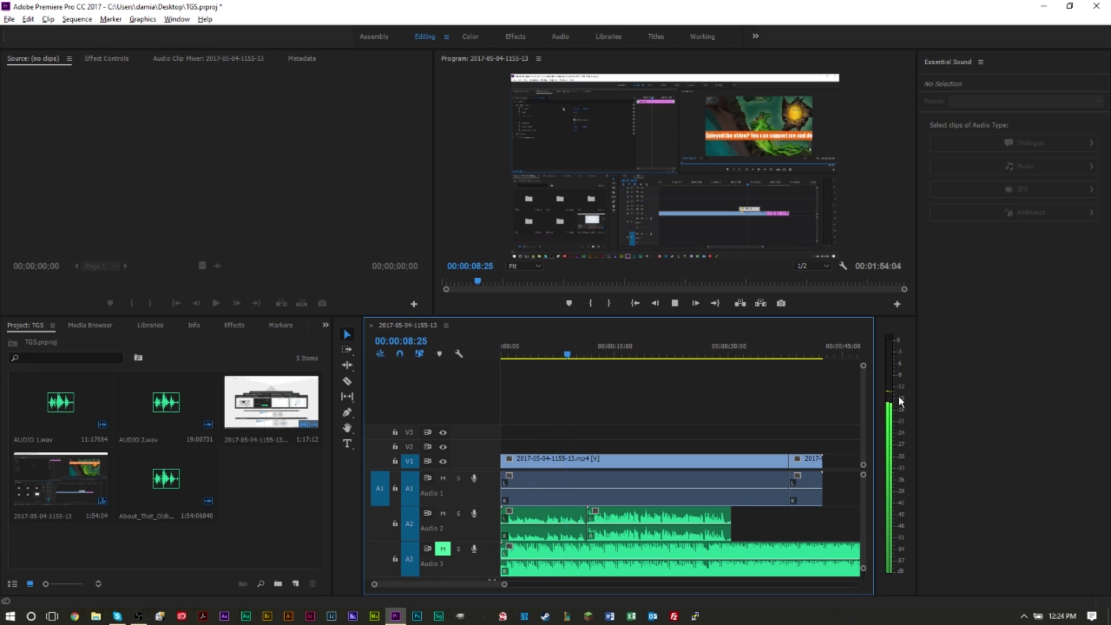
pyautogui.press('space')
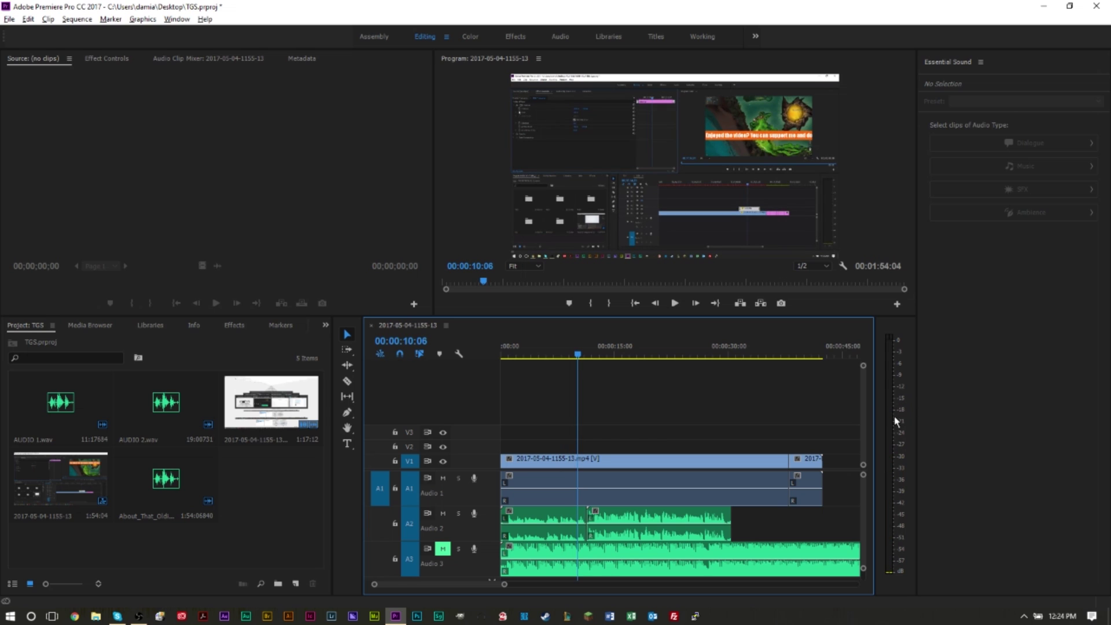
pyautogui.press('space')
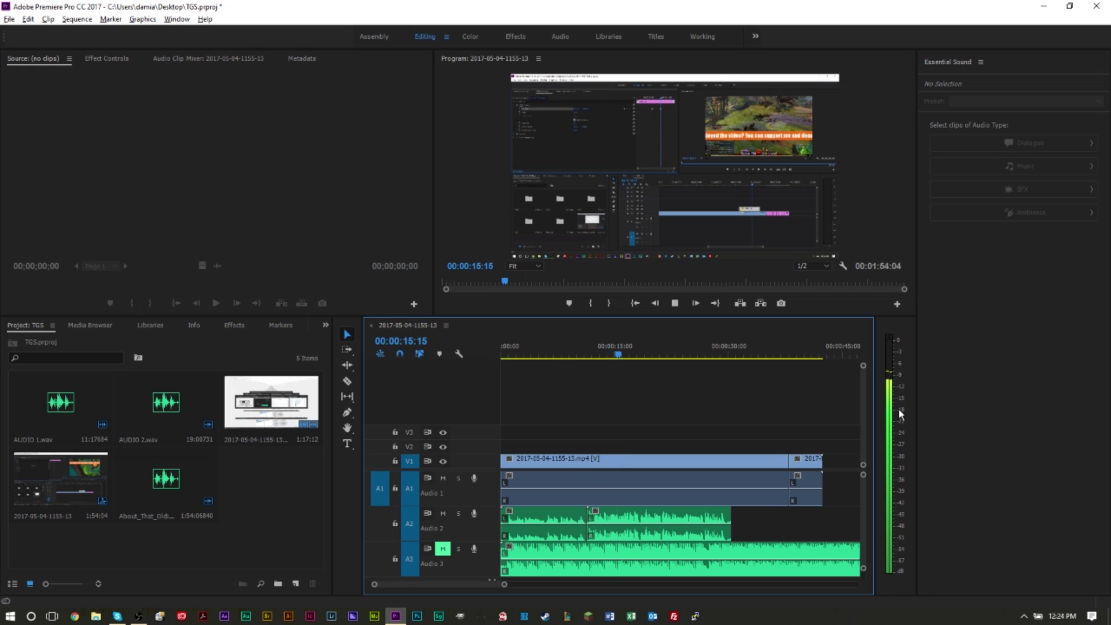
pyautogui.press('space')
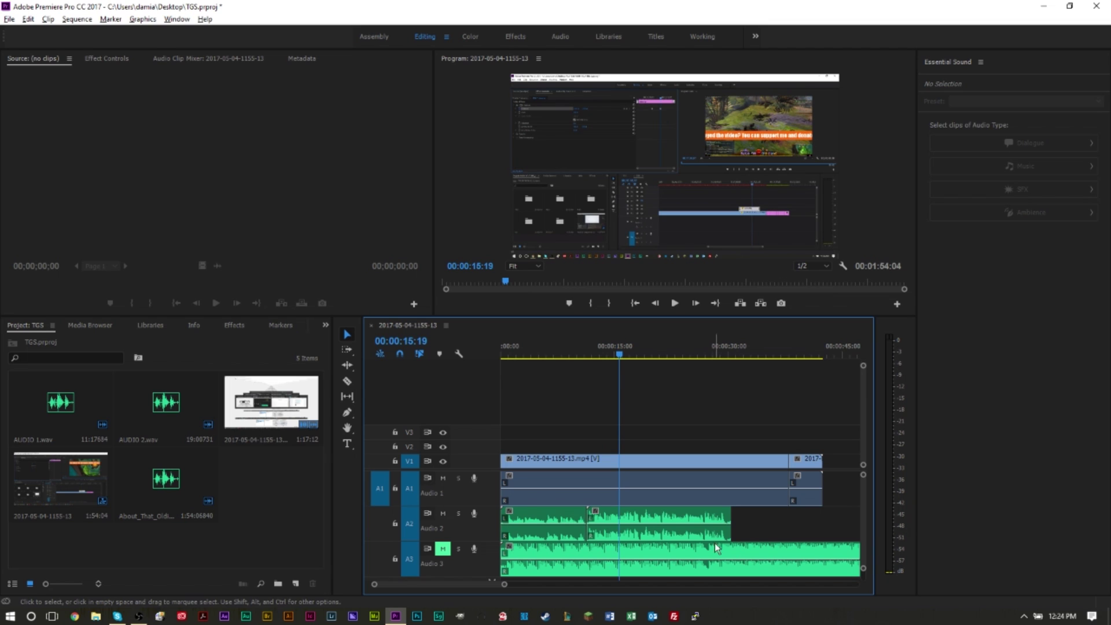
# Select the Audio 2 clips, nudge the second clip's volume line, then clear the selection
pyautogui.click(641, 521)
pyautogui.click(554, 525)
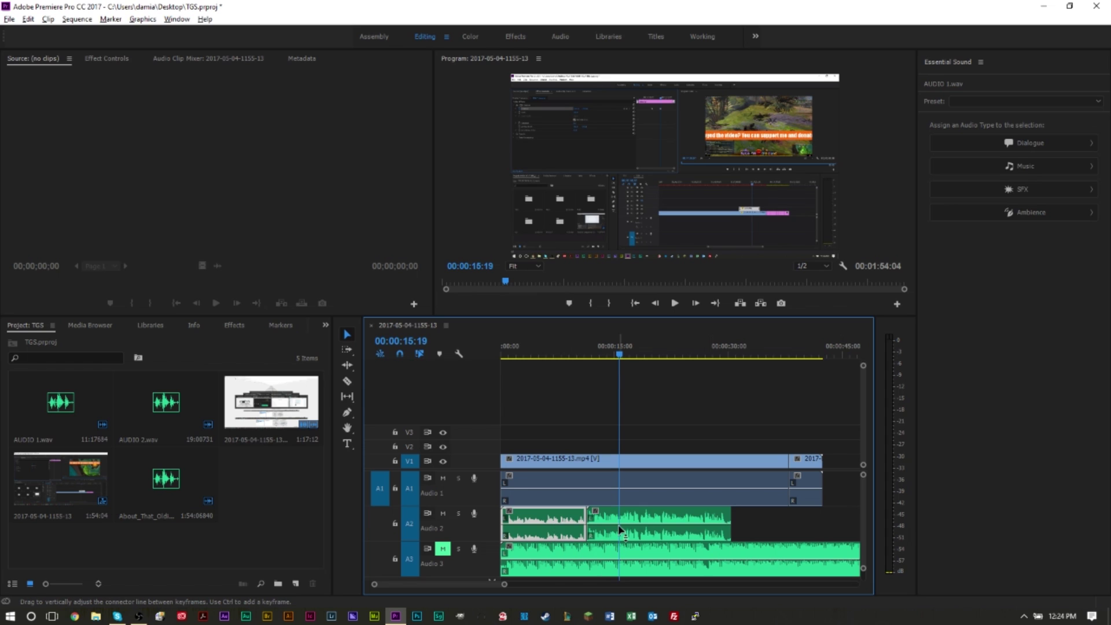
pyautogui.click(642, 531)
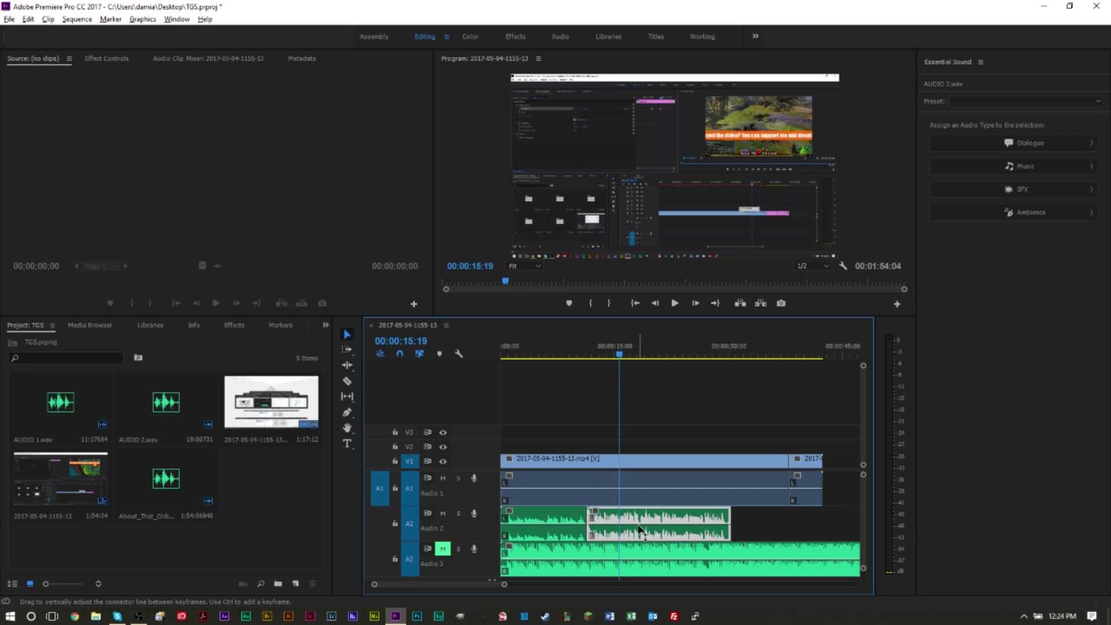
pyautogui.moveTo(639, 528)
pyautogui.mouseDown()
pyautogui.moveTo(639, 513)
pyautogui.moveTo(639, 524)
pyautogui.mouseUp()
pyautogui.hotkey('ctrl', 'shift', 'a')
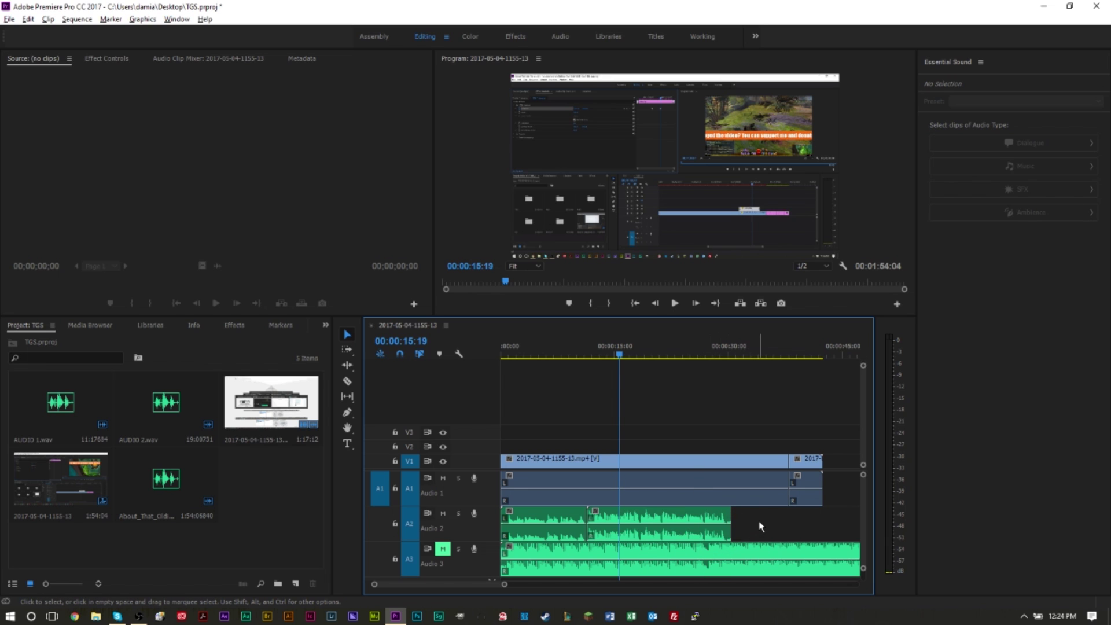
# Marquee-select both Audio 2 clips and apply Dialogue > Make Close Up (Dynamics 7.7, Subtle Boost EQ)
pyautogui.moveTo(759, 518); pyautogui.dragTo(452, 514)
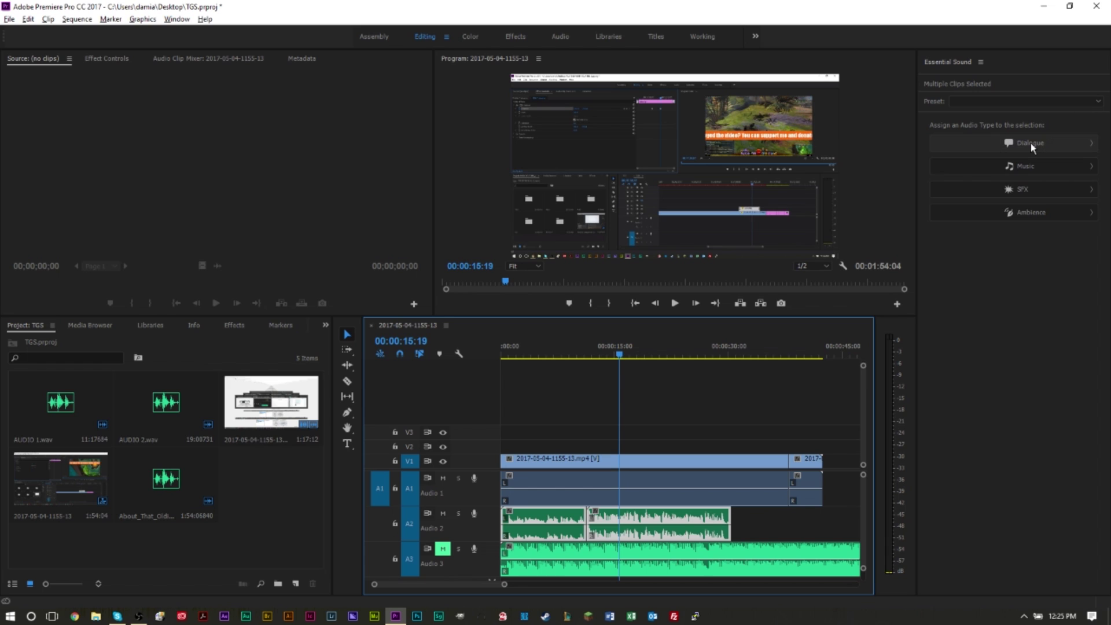
pyautogui.click(1099, 106)
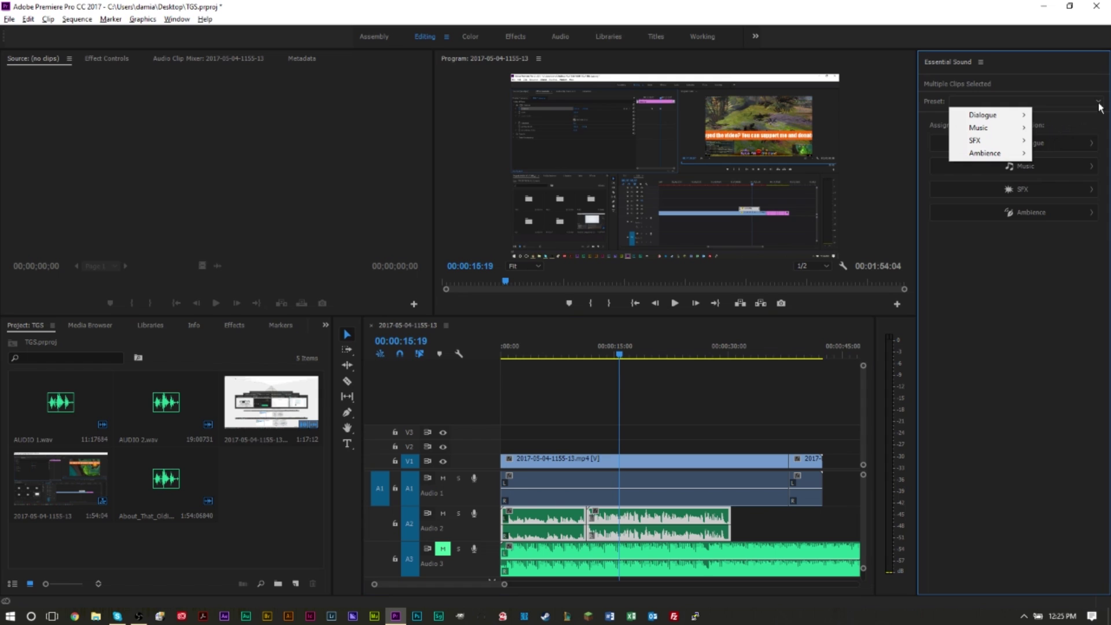
pyautogui.moveTo(995, 114)
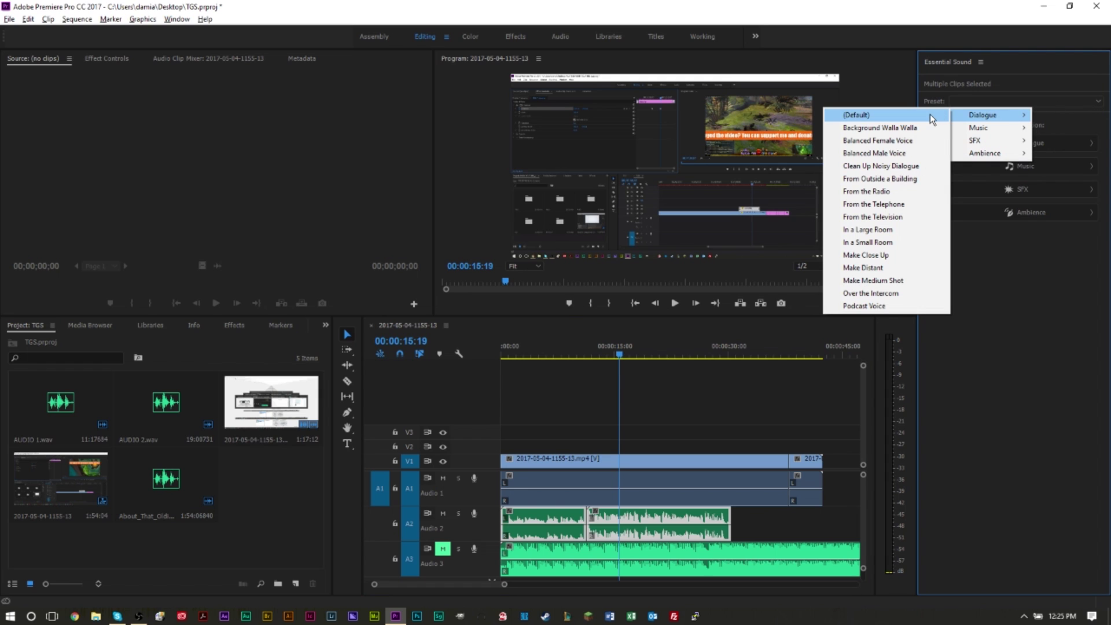
pyautogui.click(888, 256)
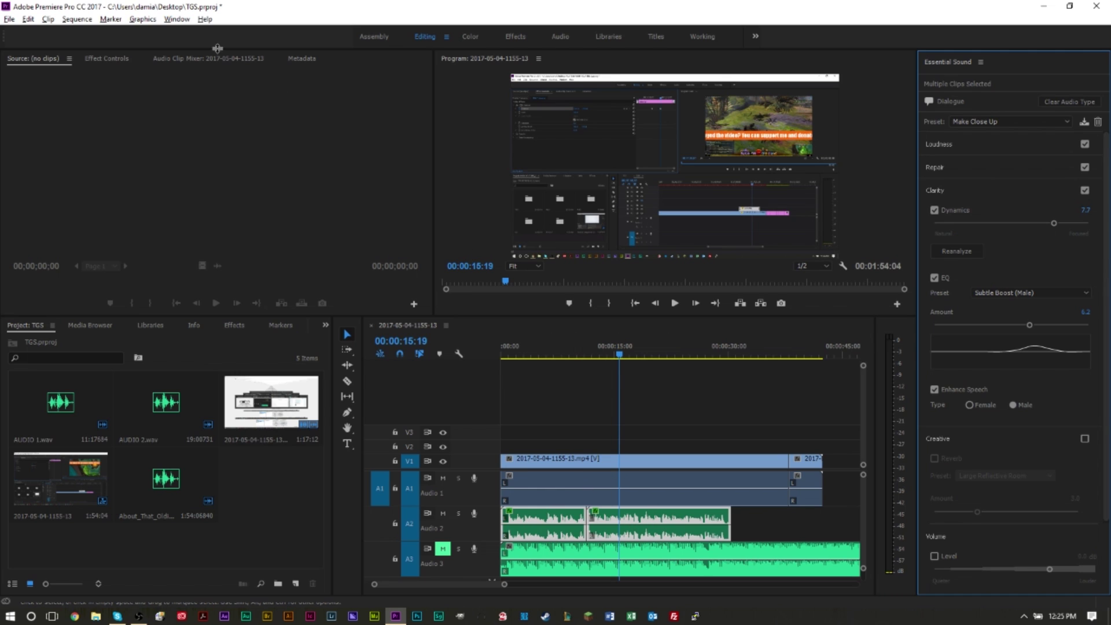
# Show Effect Controls with only the second Audio 2 clip selected
pyautogui.click(117, 60)
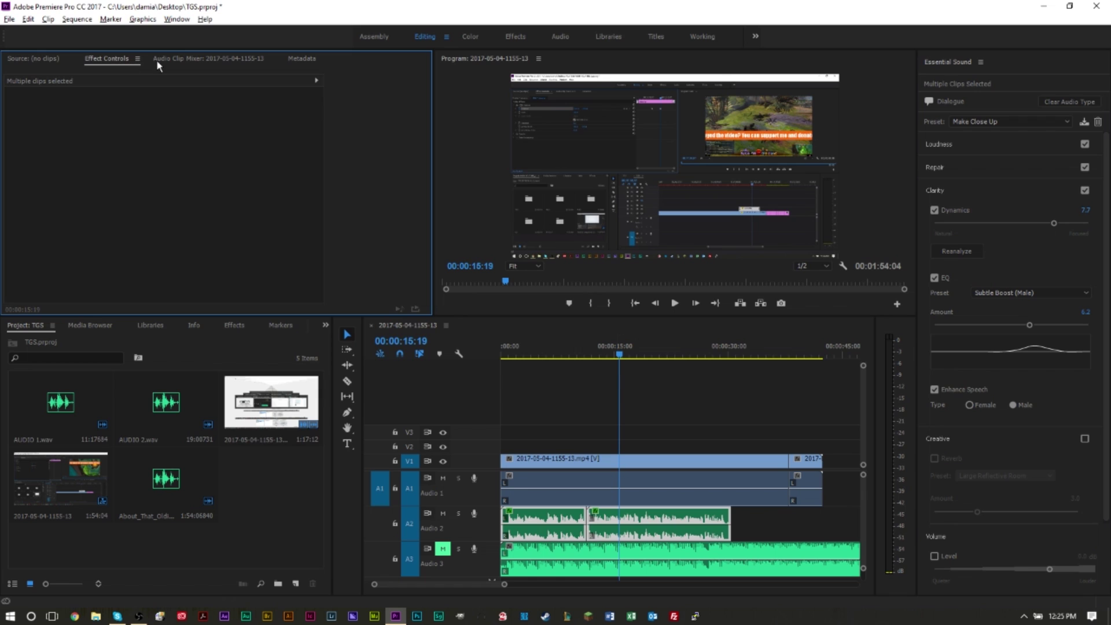
pyautogui.click(733, 434)
pyautogui.click(694, 530)
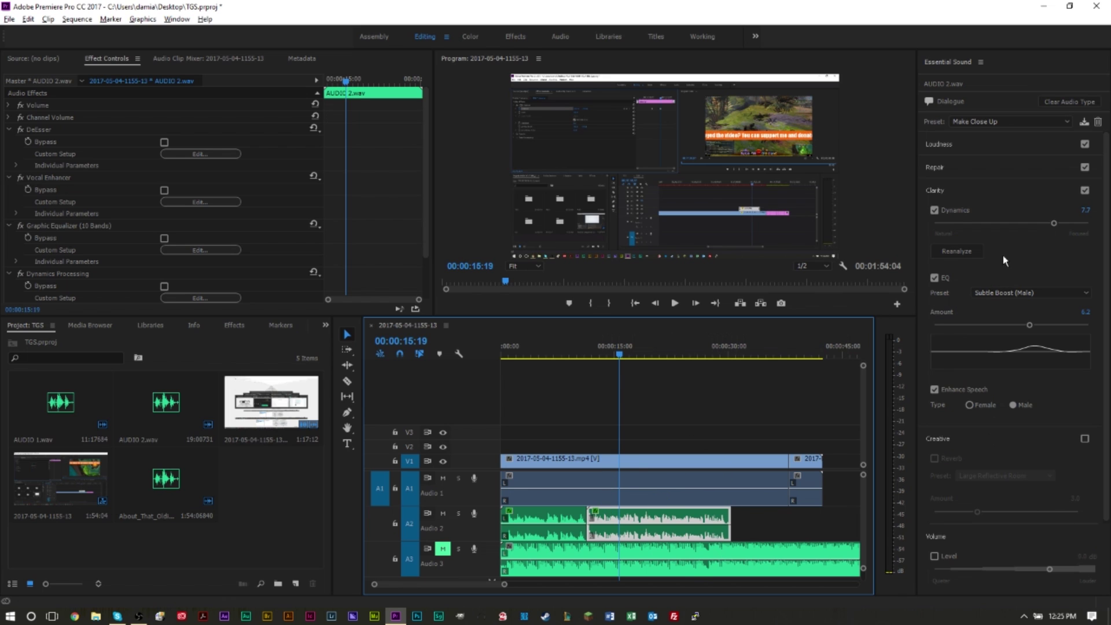
# Test the Dynamics slider and Clarity checkbox, restoring Dynamics 7.7 with Clarity on
pyautogui.moveTo(1053, 228); pyautogui.dragTo(1040, 228)
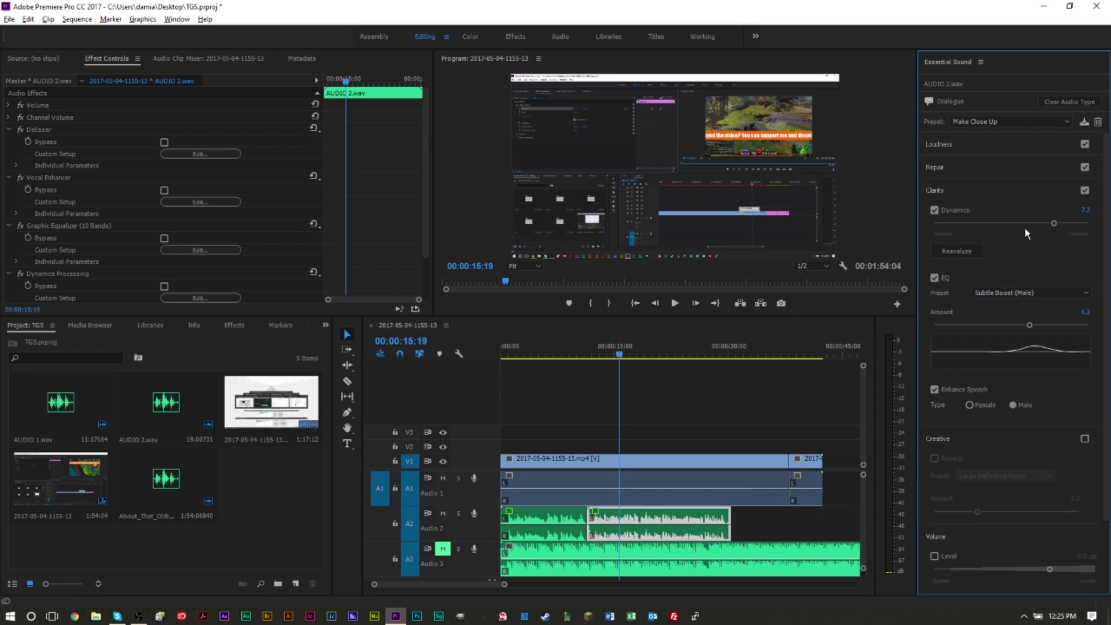
pyautogui.hotkey('ctrl', 'z')
pyautogui.click(1085, 192)
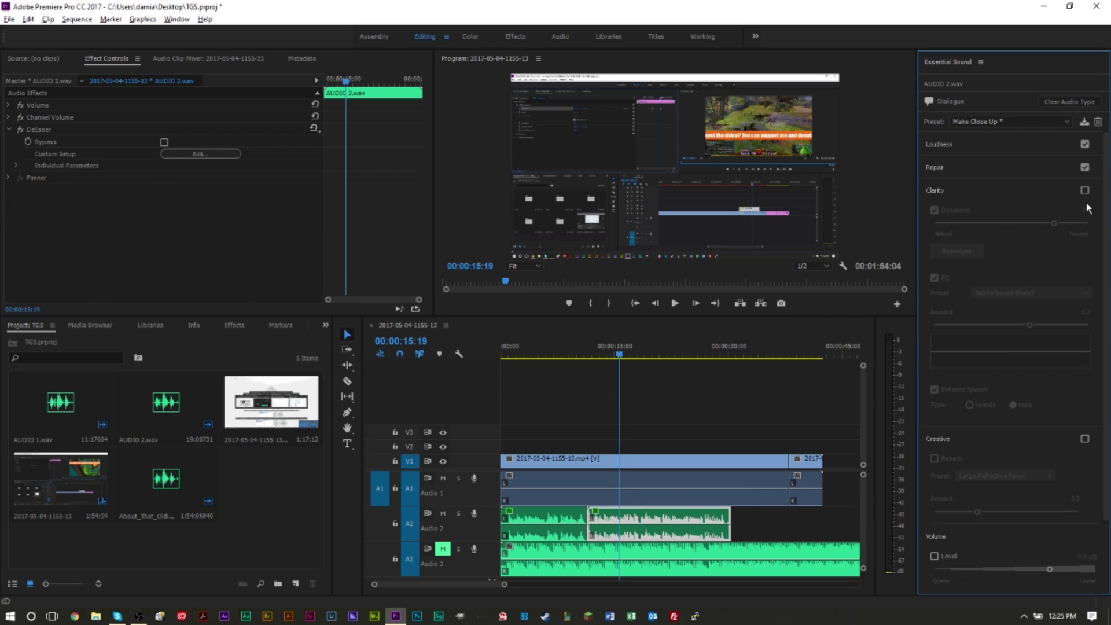
pyautogui.click(1085, 193)
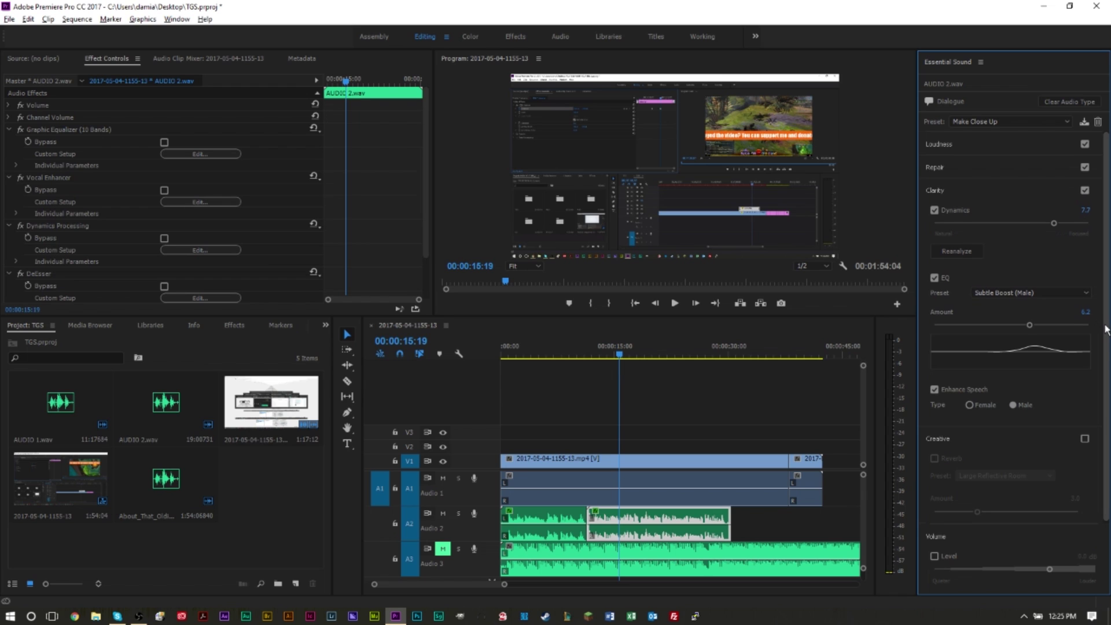
pyautogui.scroll(-1, 1106, 329)
pyautogui.scroll(1, 1108, 313)
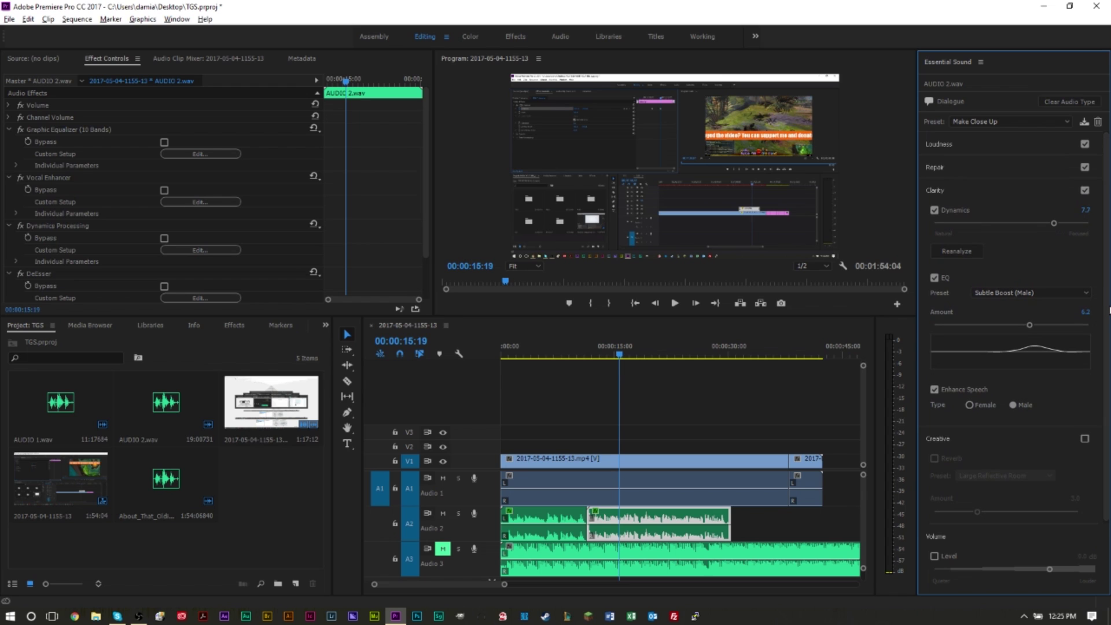
# Leave the EQ preset at Subtle Boost (Male) and deselect the clip in the timeline
pyautogui.click(1012, 294)
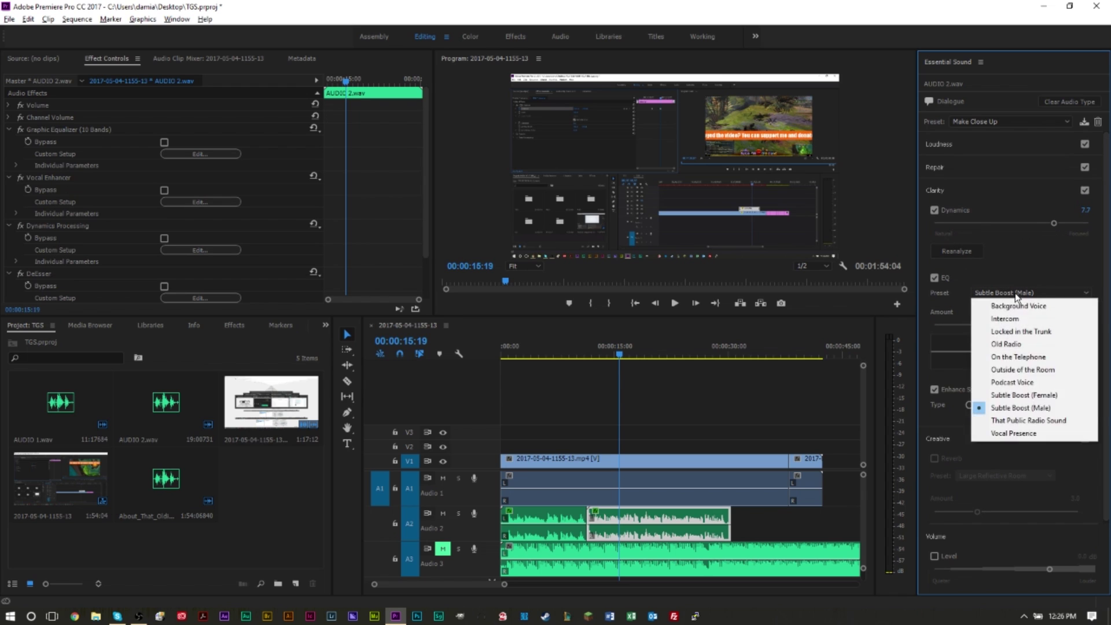
pyautogui.click(984, 271)
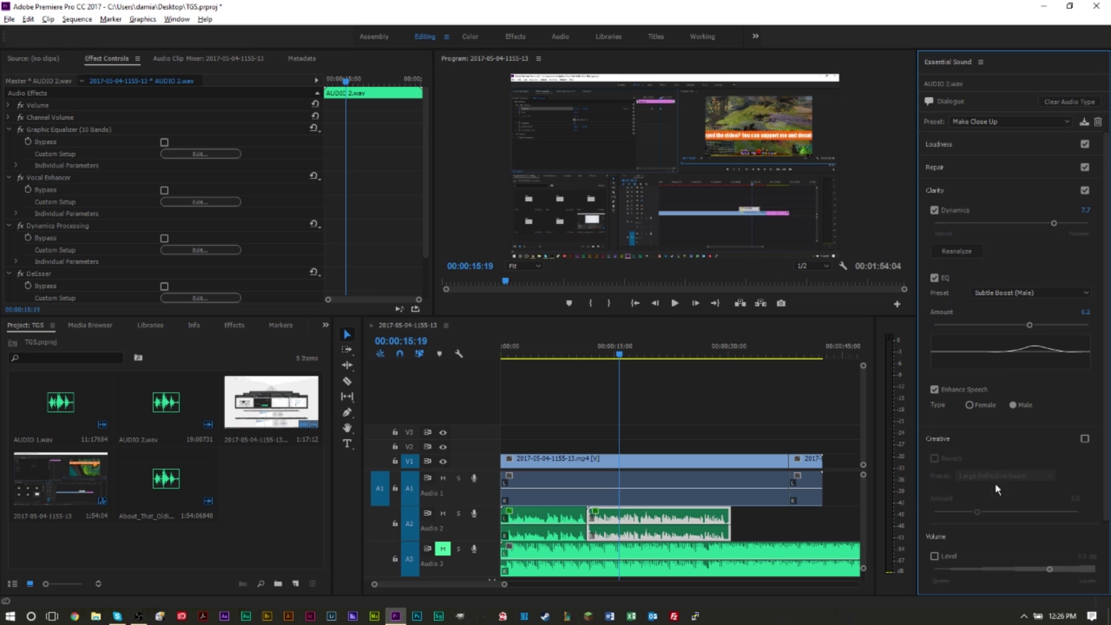
pyautogui.click(802, 399)
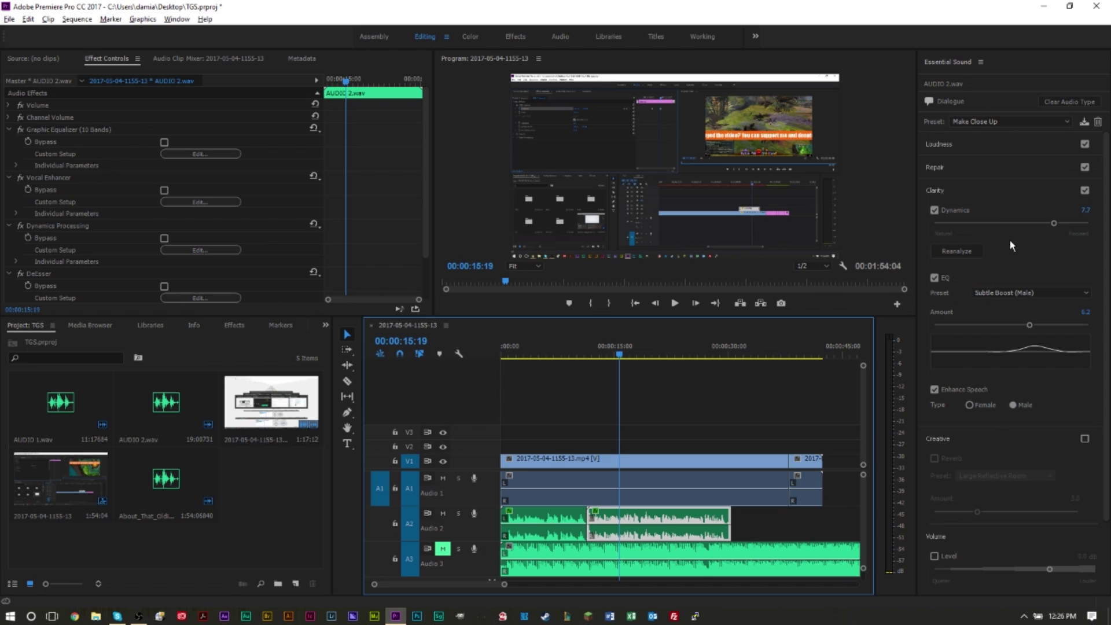
# Select the second Audio 2 clip, enable Volume Level and raise it to -1.0 dB
pyautogui.click(746, 525)
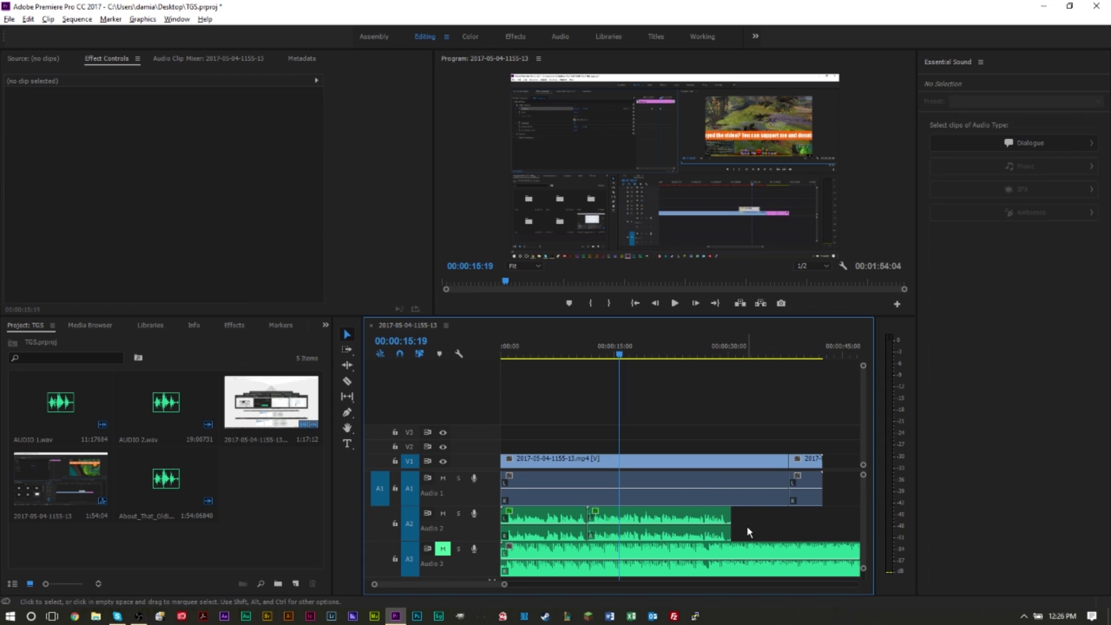
pyautogui.click(674, 524)
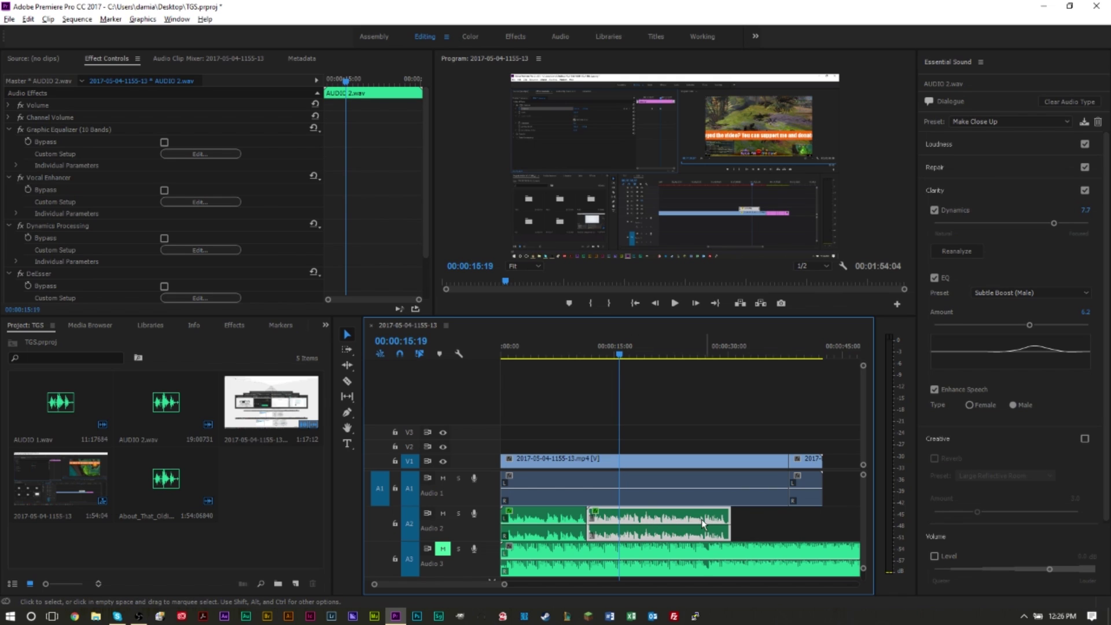
pyautogui.click(1050, 571)
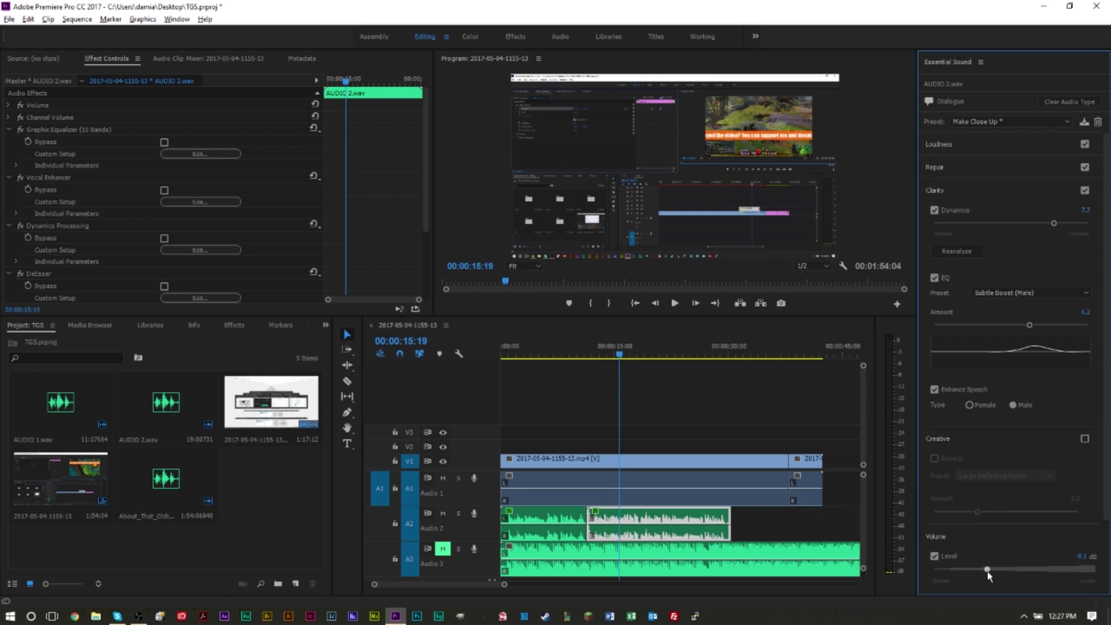
pyautogui.moveTo(970, 572); pyautogui.dragTo(1043, 574)
# Reselect the clip and drop its volume to -15.0 dB while previewing
pyautogui.click(661, 390)
pyautogui.click(695, 515)
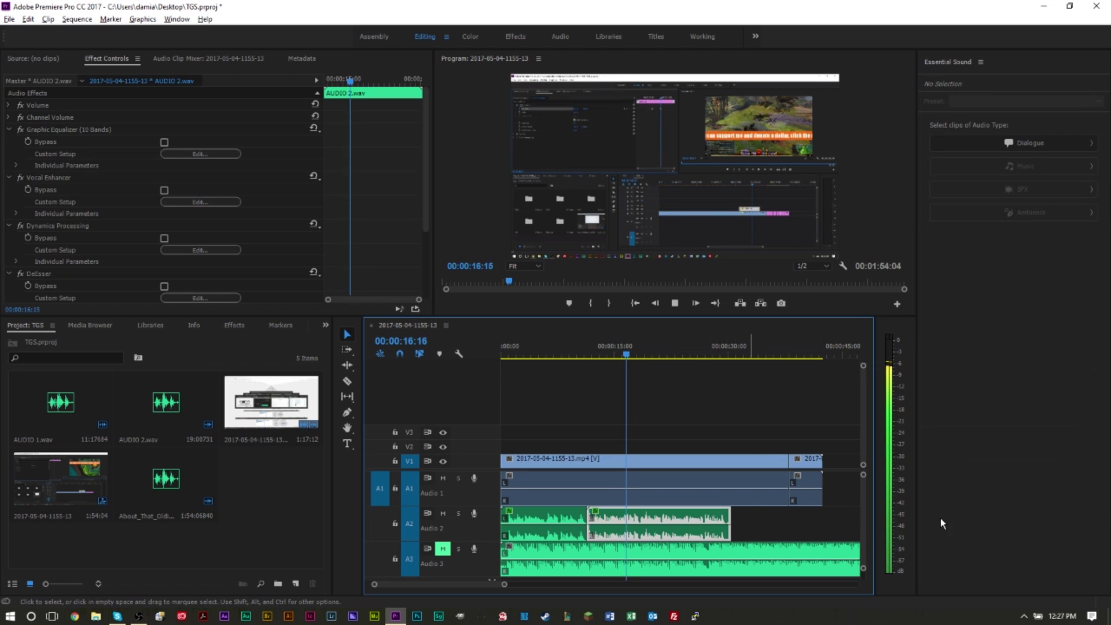
pyautogui.click(1039, 573)
pyautogui.moveTo(1038, 572); pyautogui.dragTo(926, 570)
pyautogui.click(765, 447)
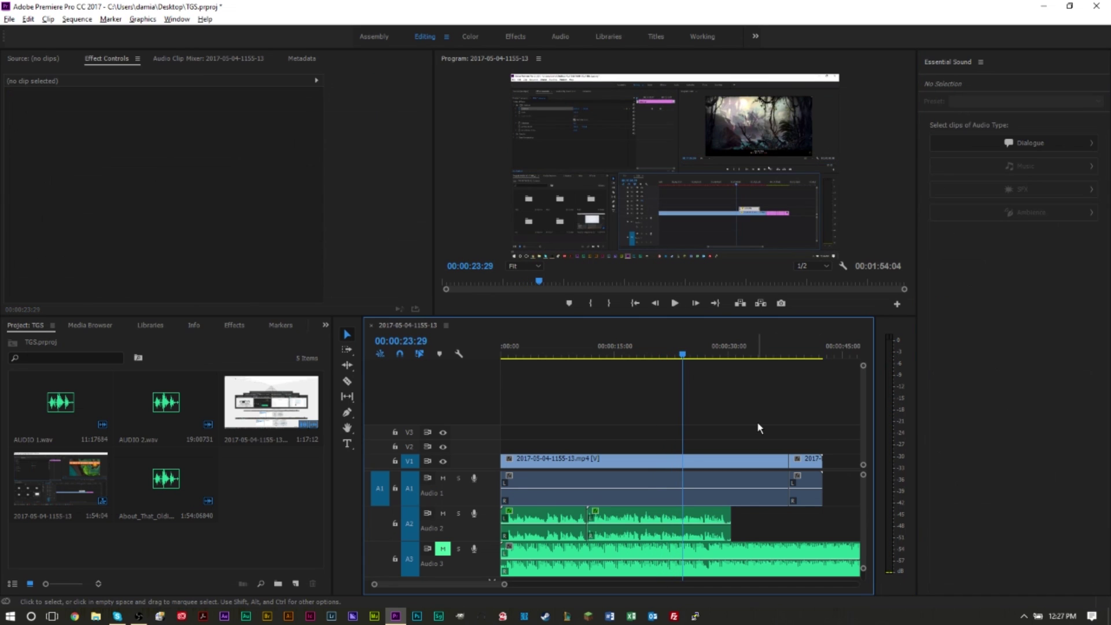
# Set the clip volume to -7.1 dB, then switch off the Level adjustment
pyautogui.click(696, 515)
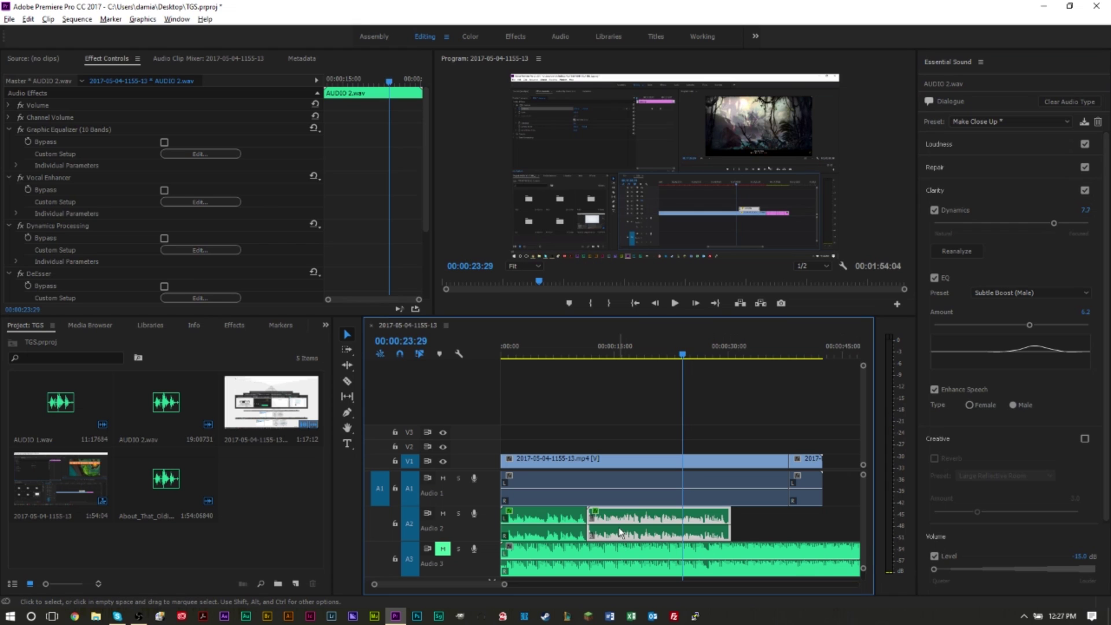
pyautogui.click(933, 570)
pyautogui.moveTo(933, 571); pyautogui.dragTo(994, 570)
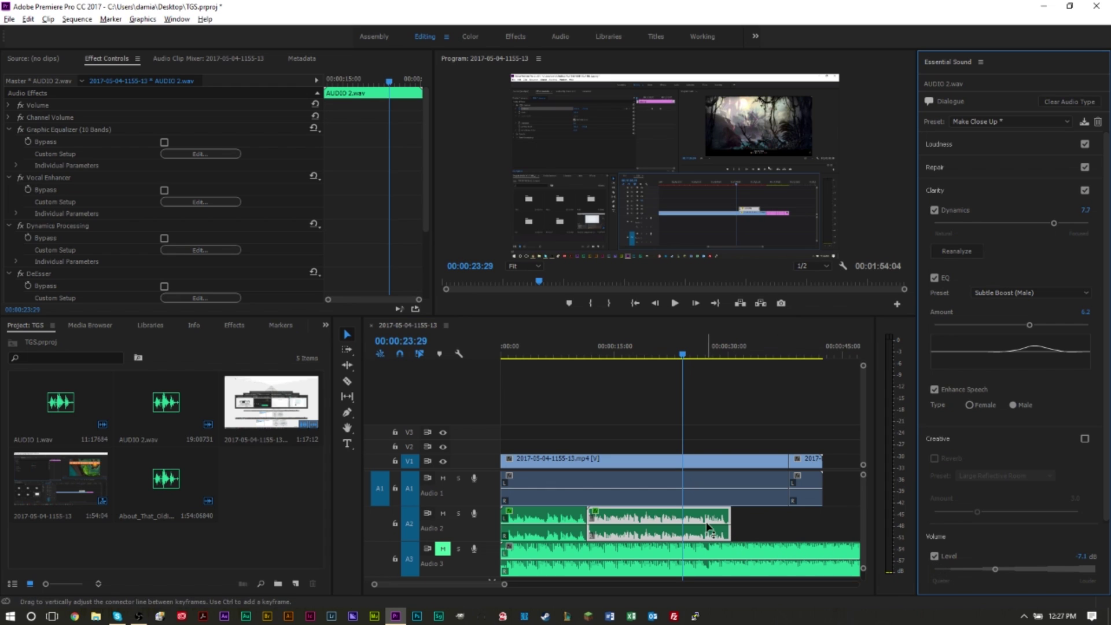
pyautogui.click(935, 556)
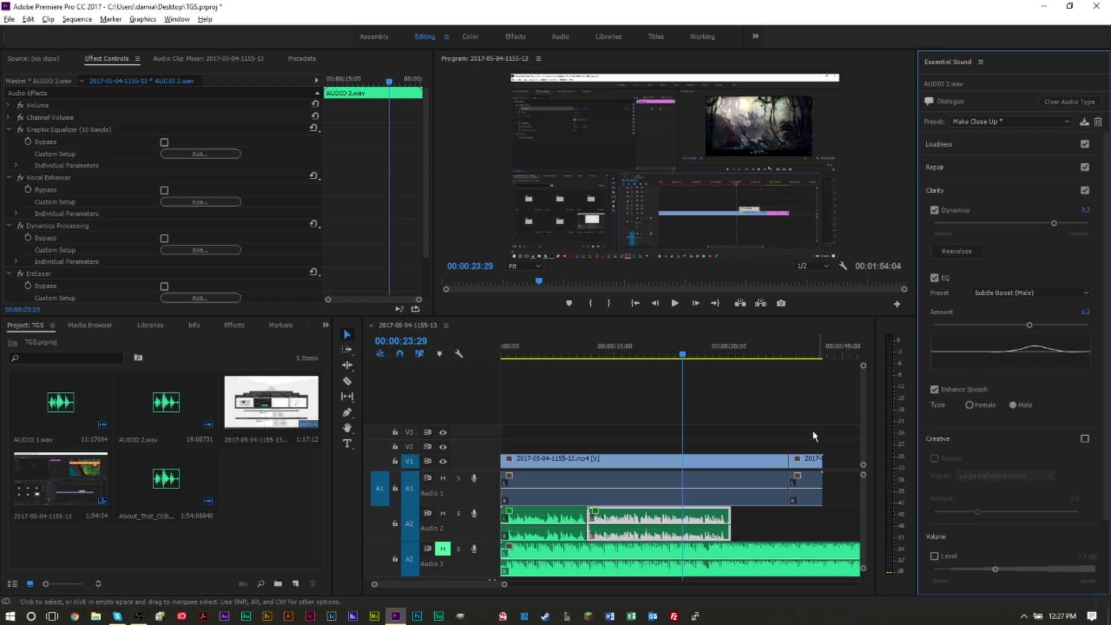
# Select both Audio 2 clips and auto-match their loudness to -23 LUFS
pyautogui.moveTo(760, 521); pyautogui.dragTo(472, 519)
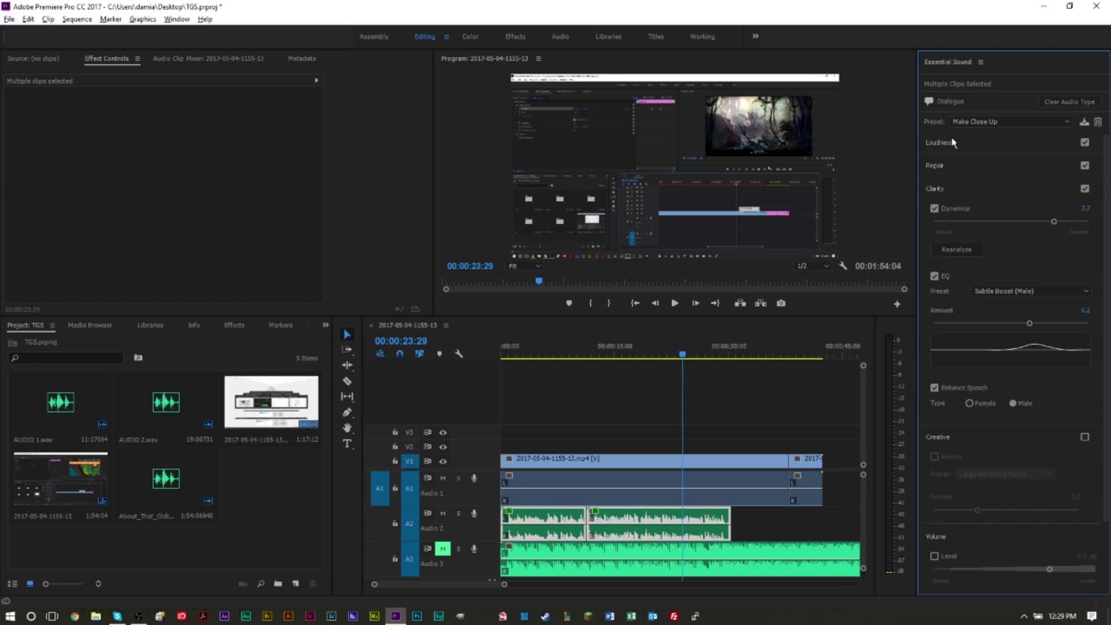
pyautogui.click(952, 141)
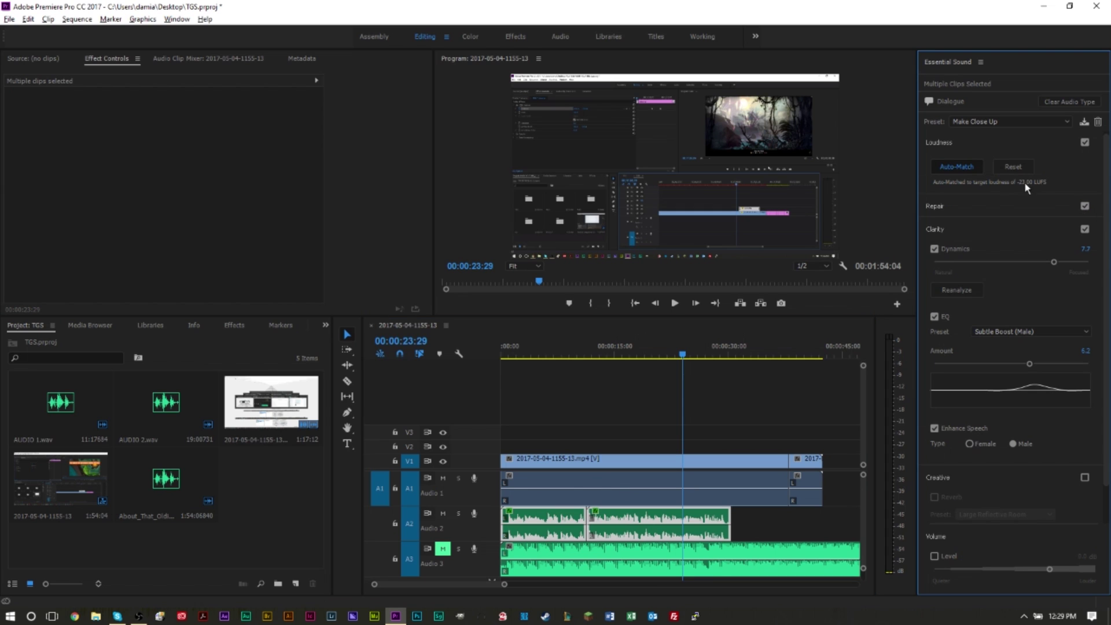
pyautogui.click(967, 169)
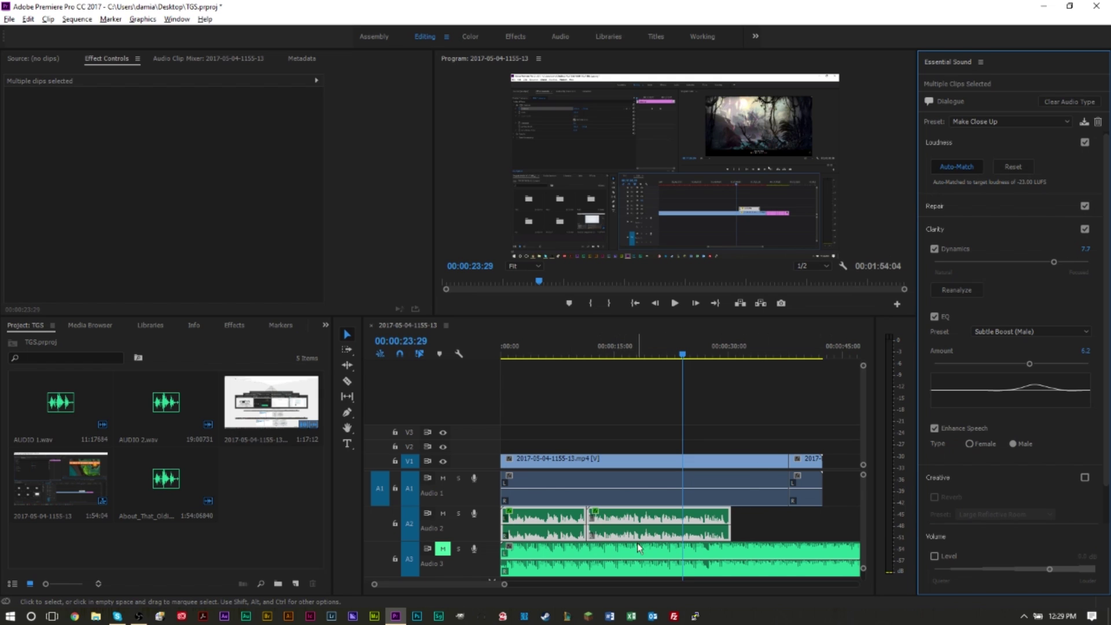
pyautogui.click(964, 169)
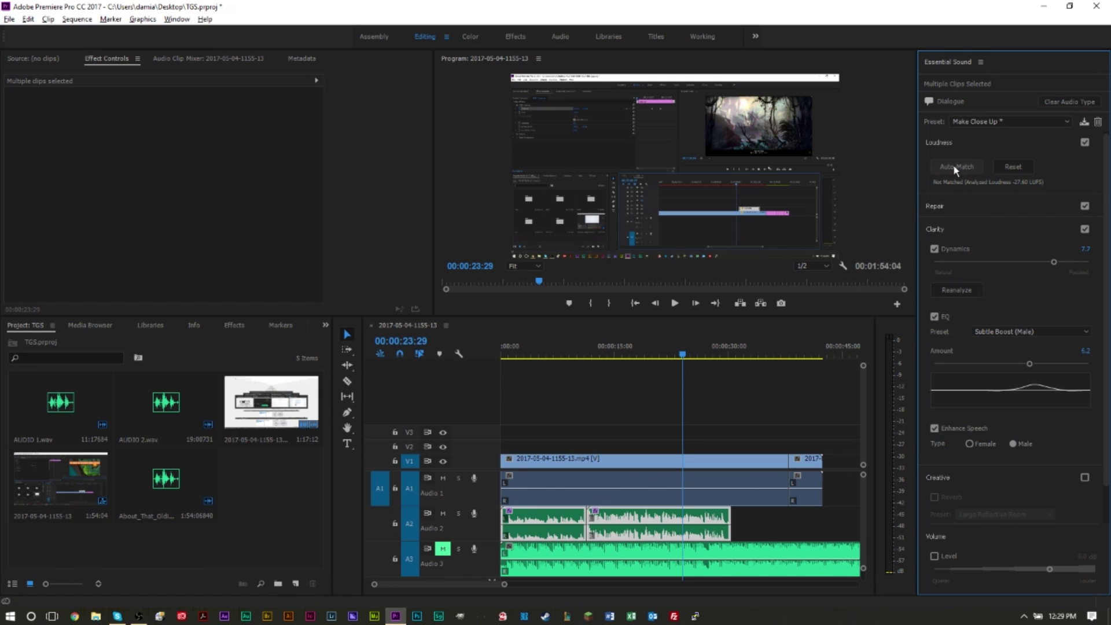
pyautogui.click(955, 167)
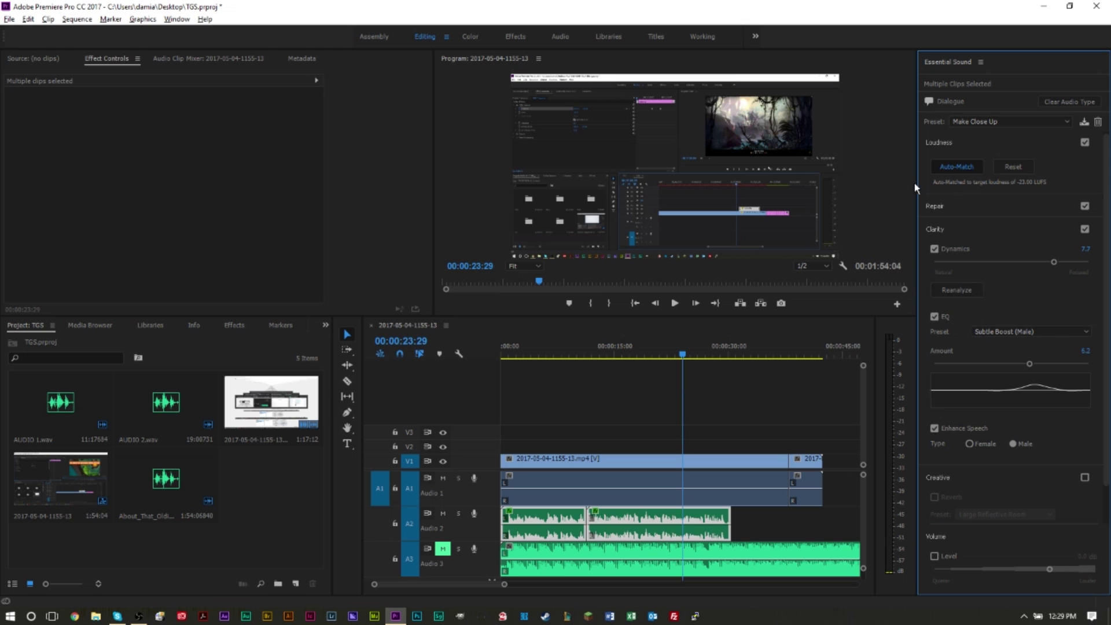
pyautogui.click(970, 168)
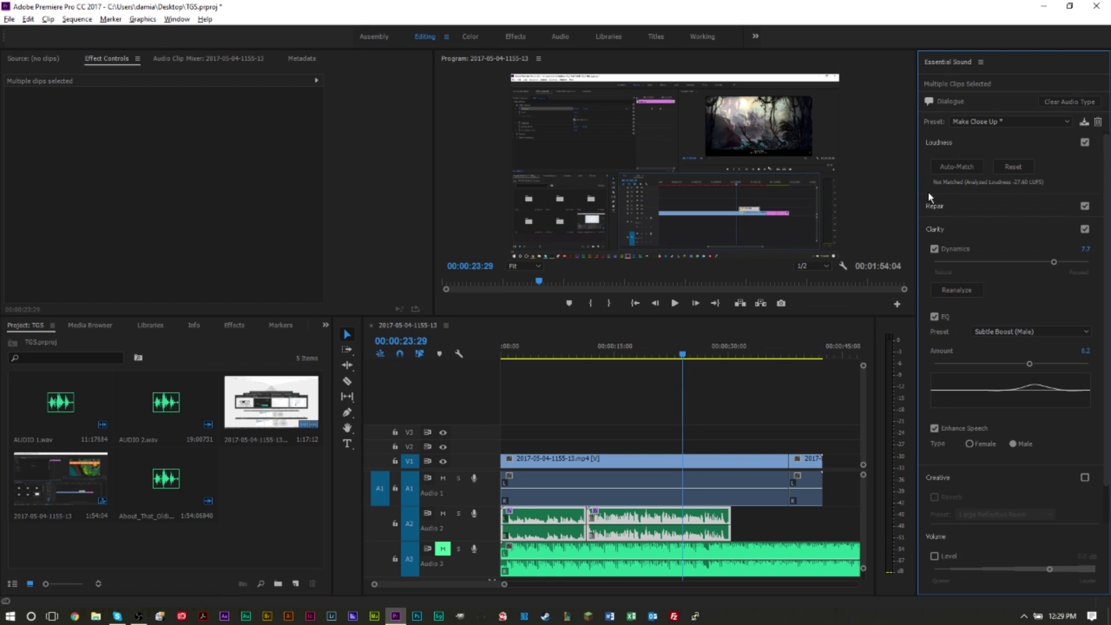
pyautogui.click(957, 168)
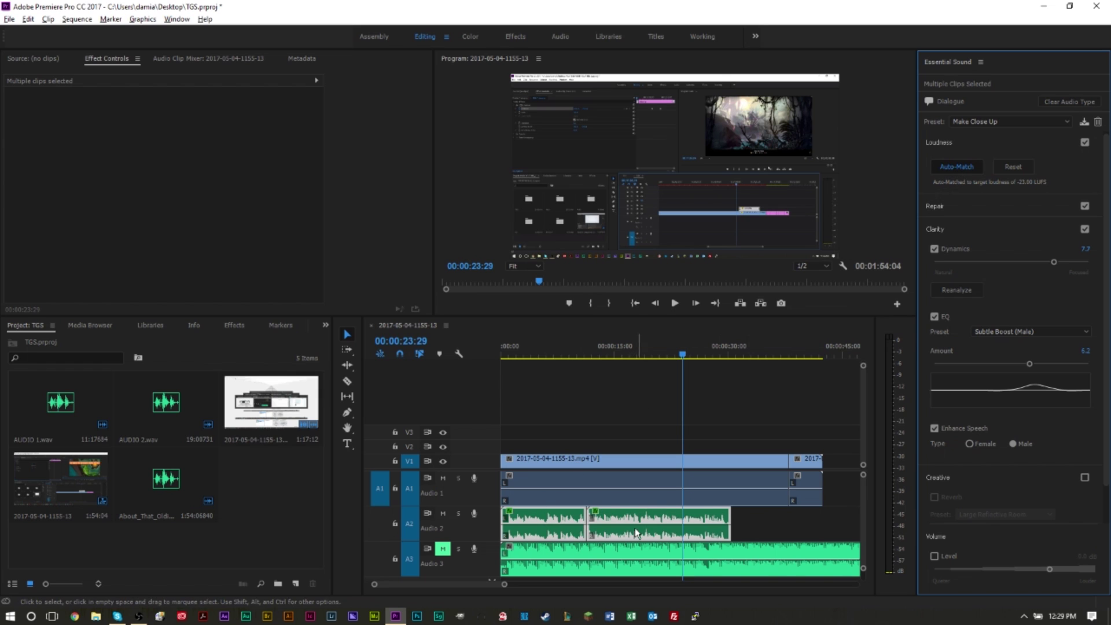
# Reselect both Audio 2 clips and clear their audio type
pyautogui.click(755, 441)
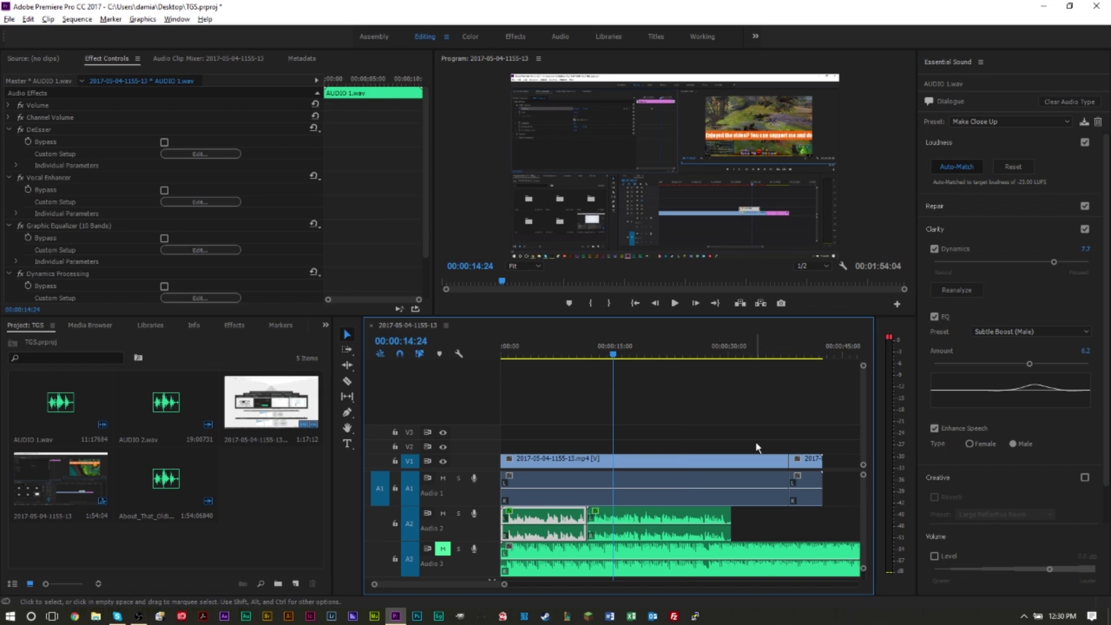
pyautogui.moveTo(753, 519); pyautogui.dragTo(457, 524)
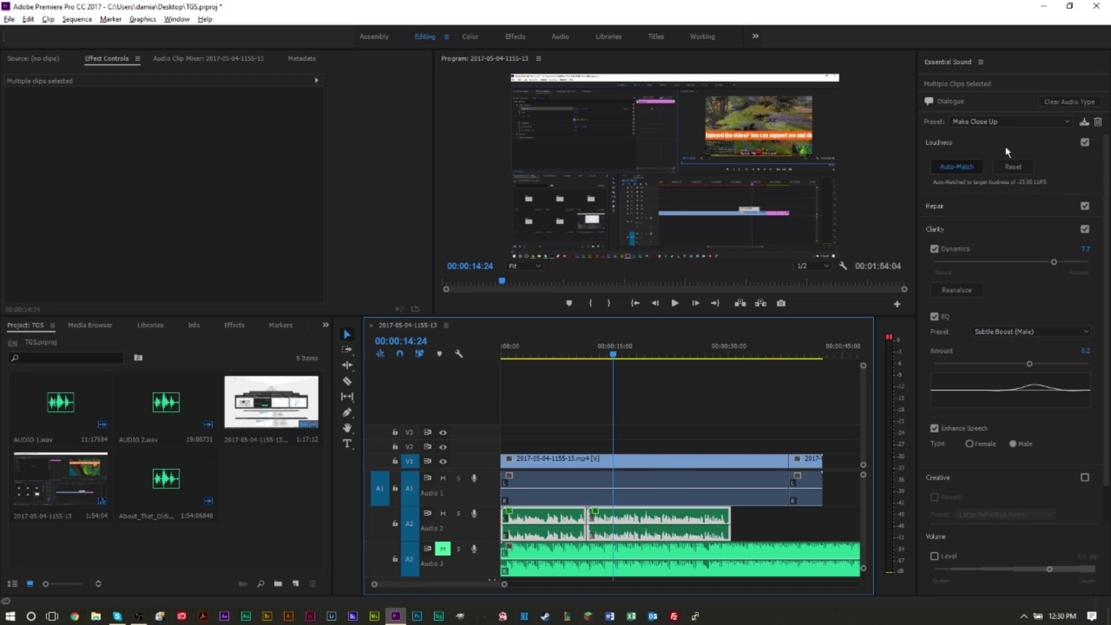
pyautogui.click(1069, 103)
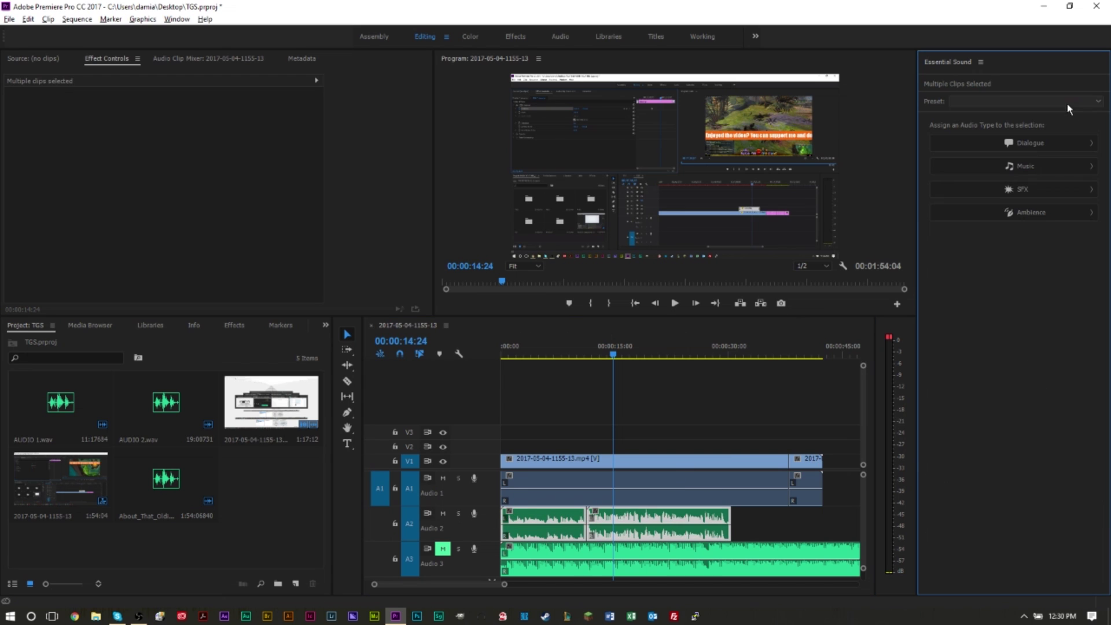
# Tag the clips as Dialogue, auto-match to -23.00 LUFS, and play from about 9 seconds
pyautogui.click(1012, 142)
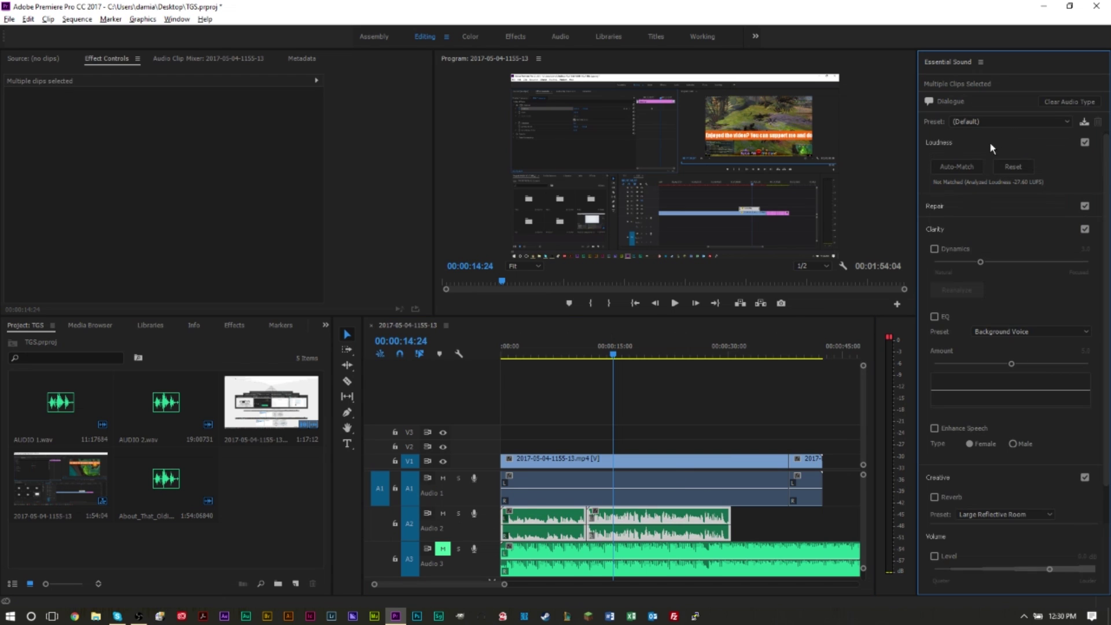
pyautogui.click(942, 166)
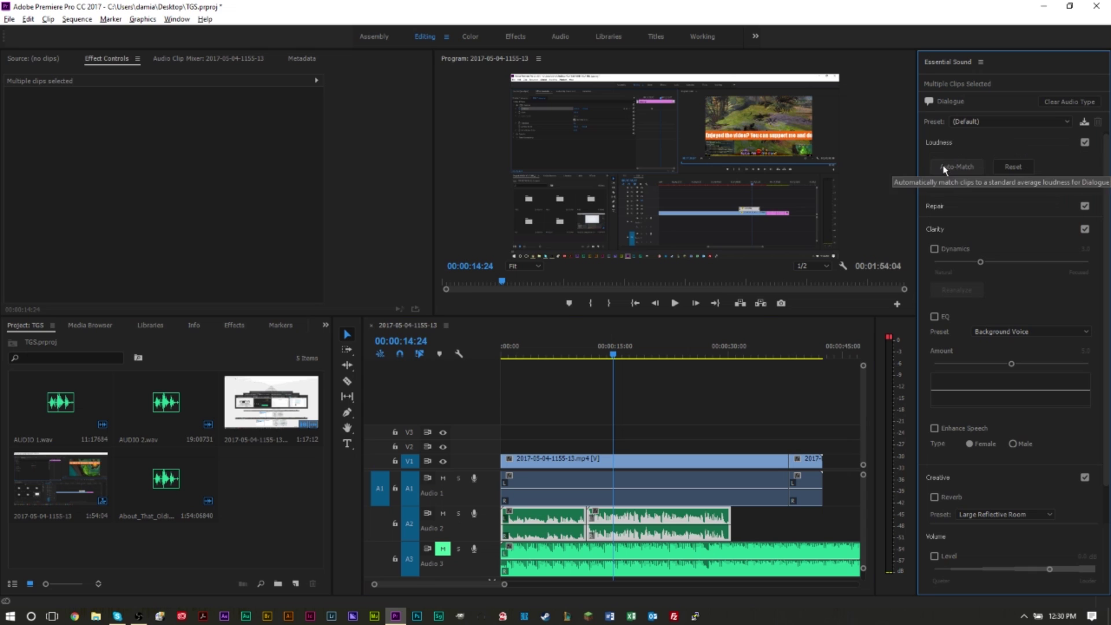
pyautogui.click(569, 347)
pyautogui.press('space')
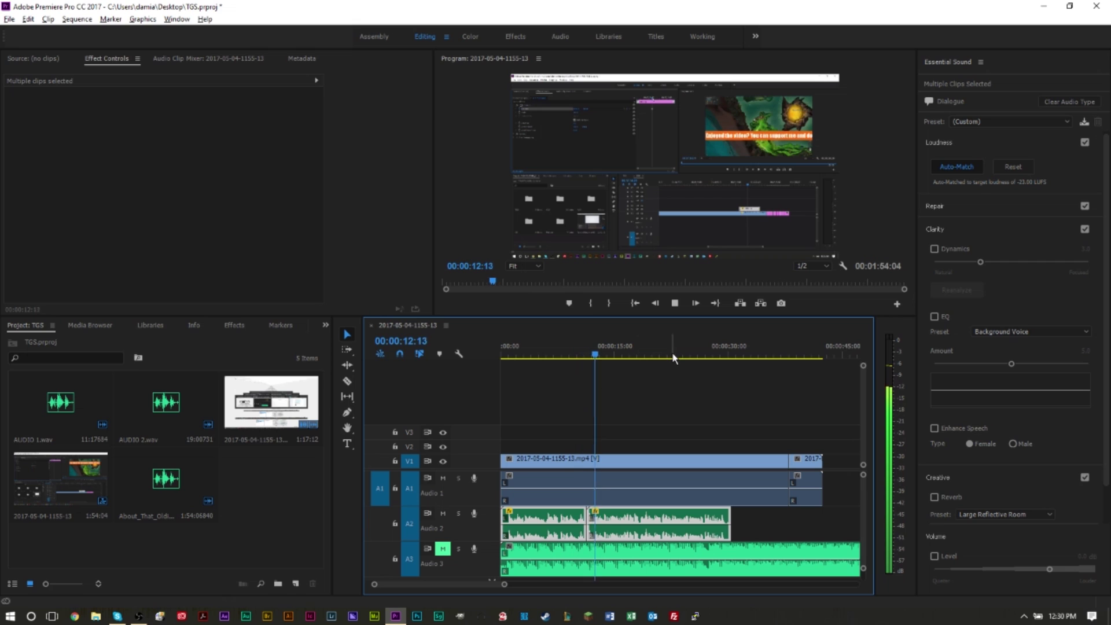
pyautogui.press('space')
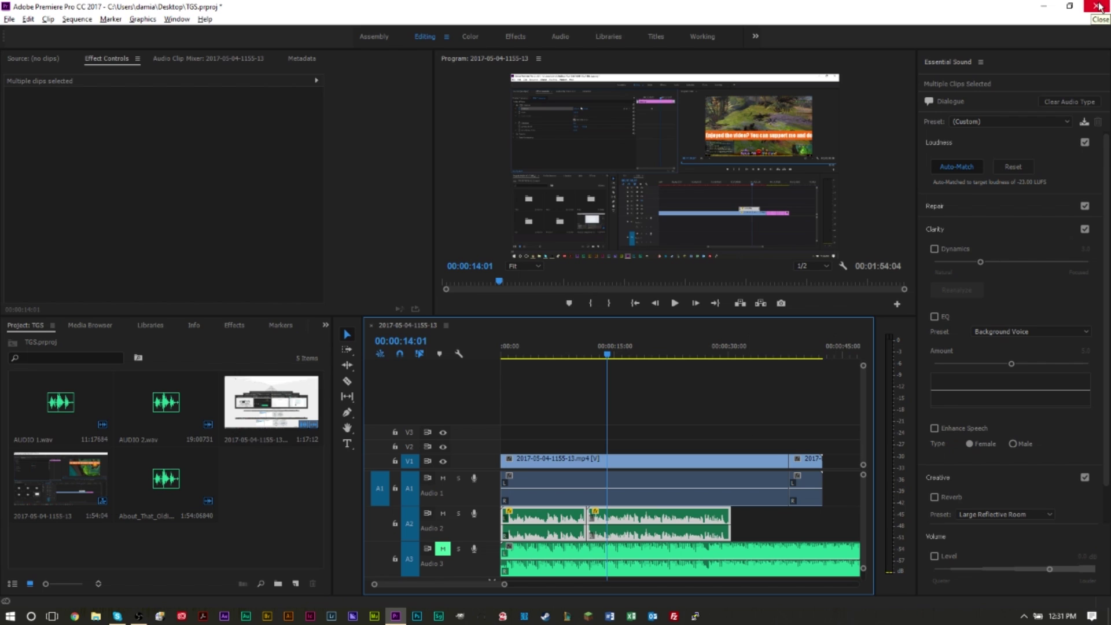
# Re-apply the loudness auto-match and unmute the Audio 3 music track
pyautogui.click(952, 163)
pyautogui.click(779, 552)
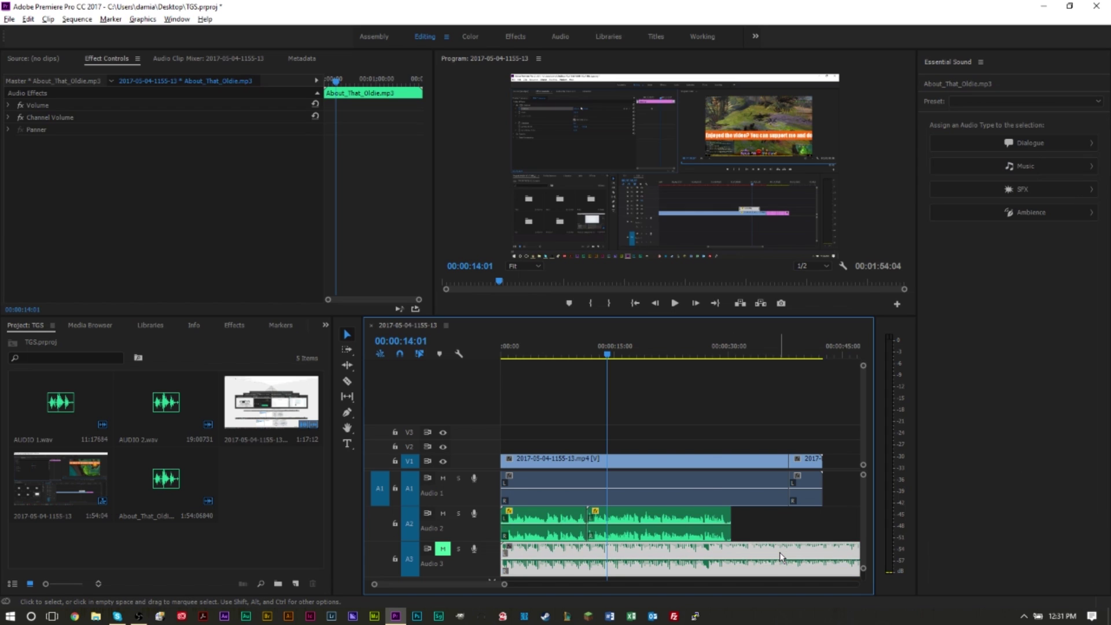
pyautogui.click(442, 549)
# Play the sequence from 0:00, then select About_That_Oldie.mp3 and bring up its audio type choices
pyautogui.click(565, 421)
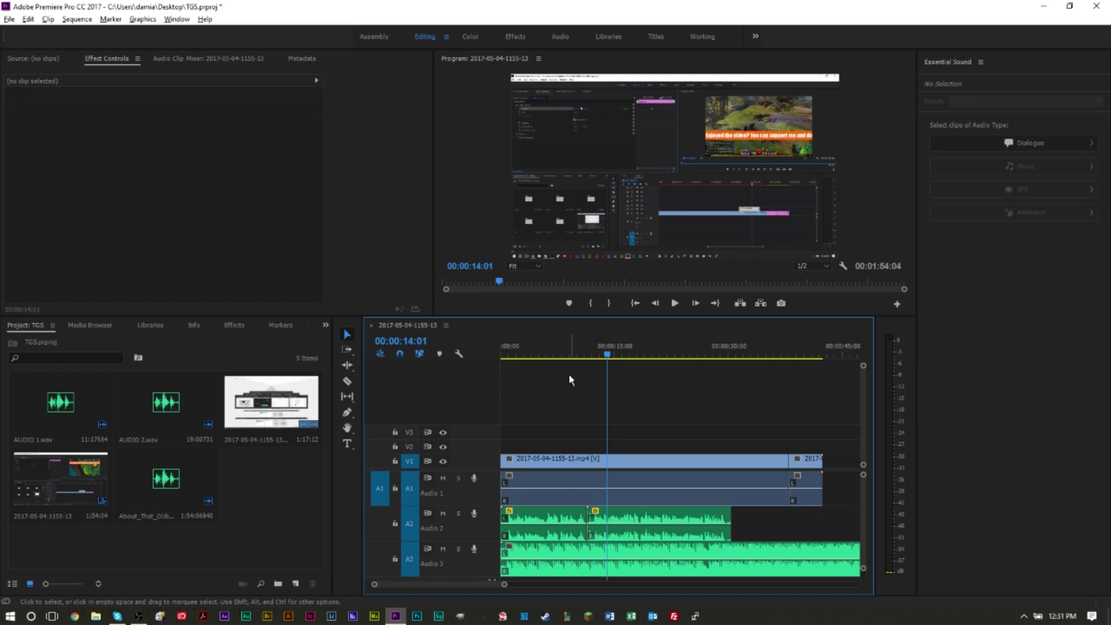
pyautogui.moveTo(570, 354); pyautogui.dragTo(479, 370)
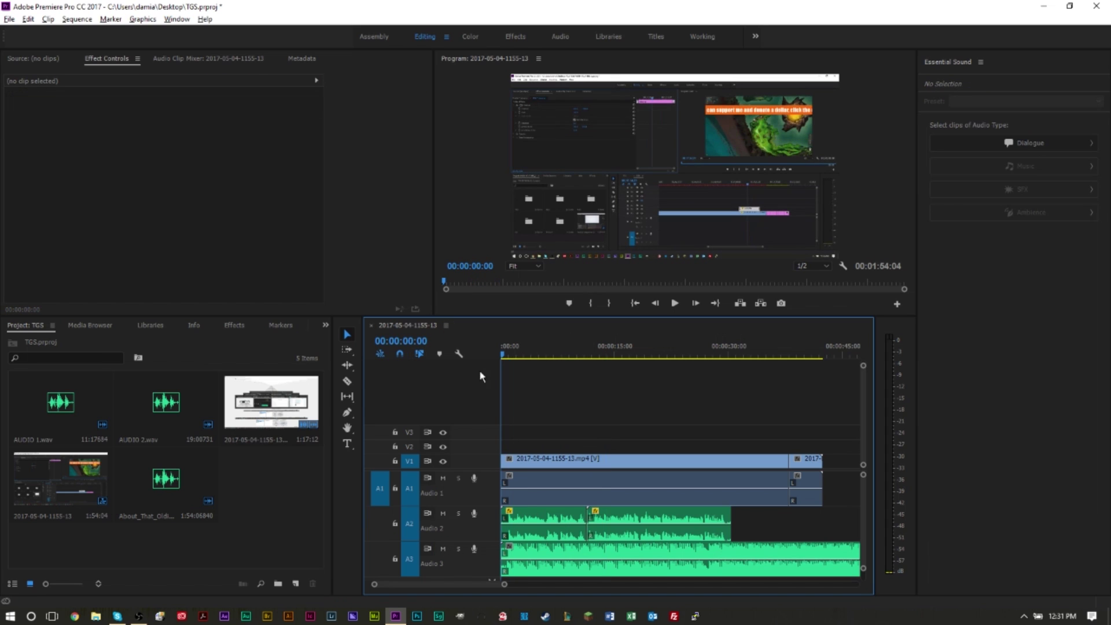
pyautogui.press('space')
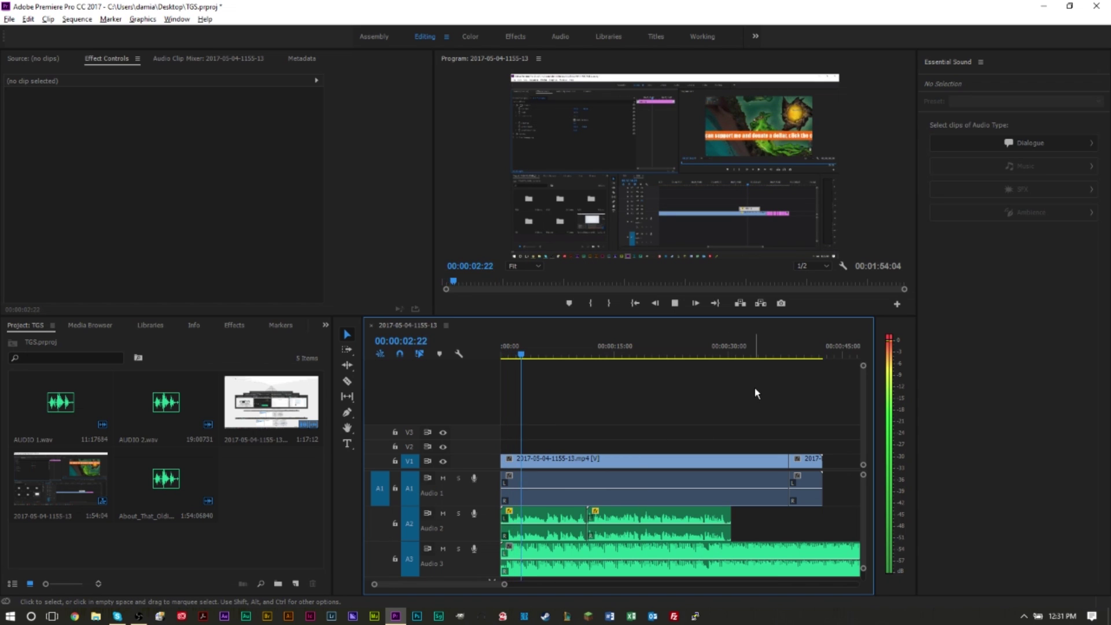
pyautogui.press('space')
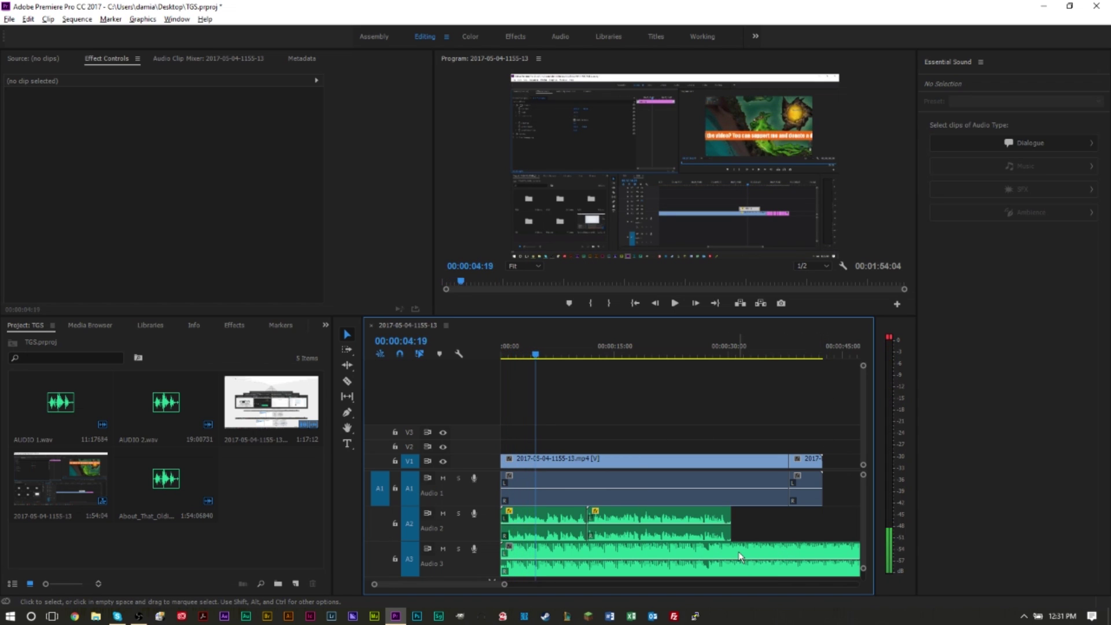
pyautogui.click(739, 556)
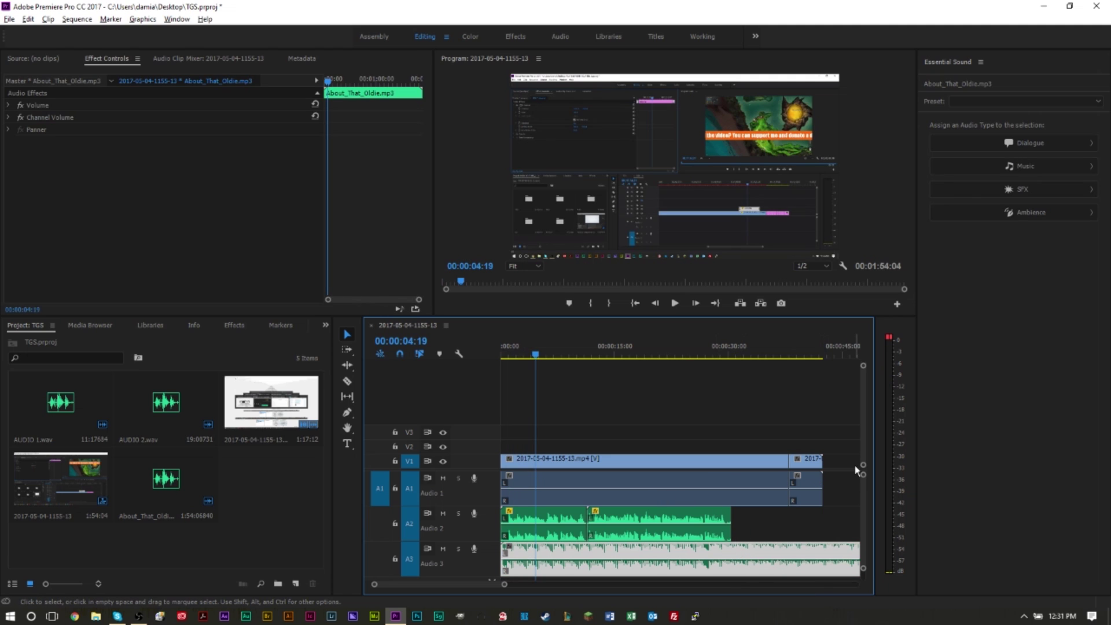
pyautogui.click(1019, 166)
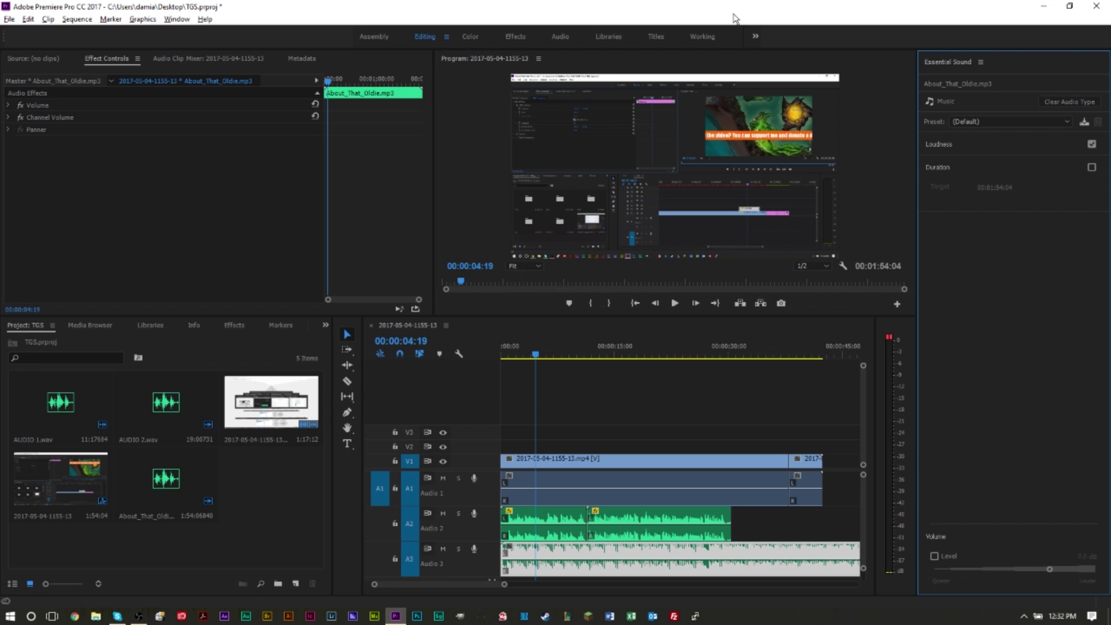
# Expand the Music clip's Loudness options and run Auto-Match, analysed at -8.67 LUFS
pyautogui.moveTo(490, 584); pyautogui.dragTo(531, 609)
pyautogui.click(975, 140)
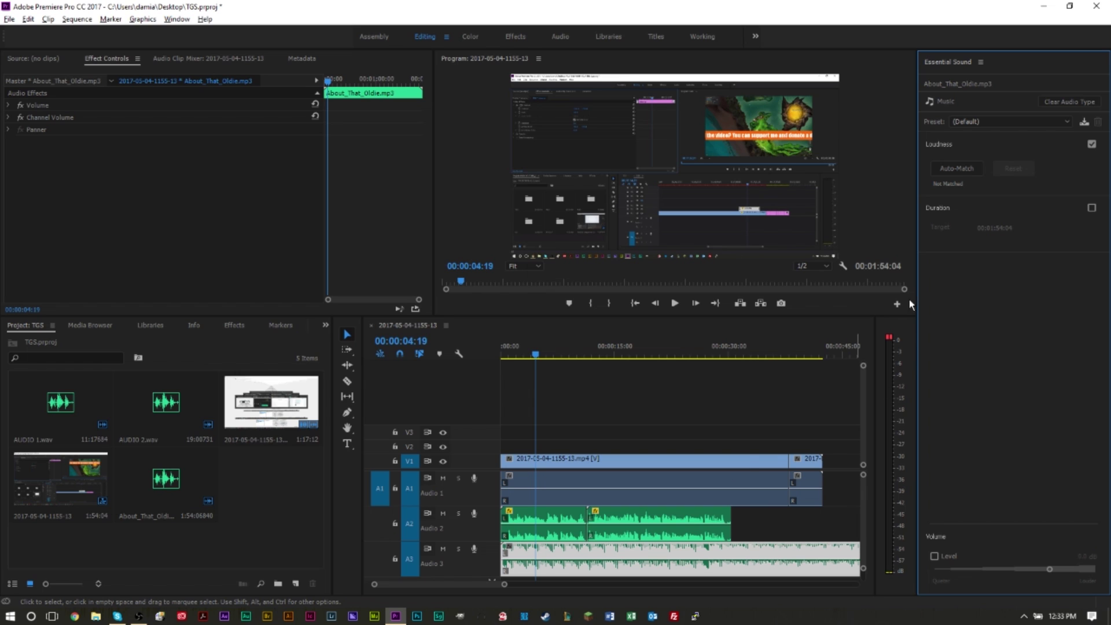
pyautogui.click(976, 168)
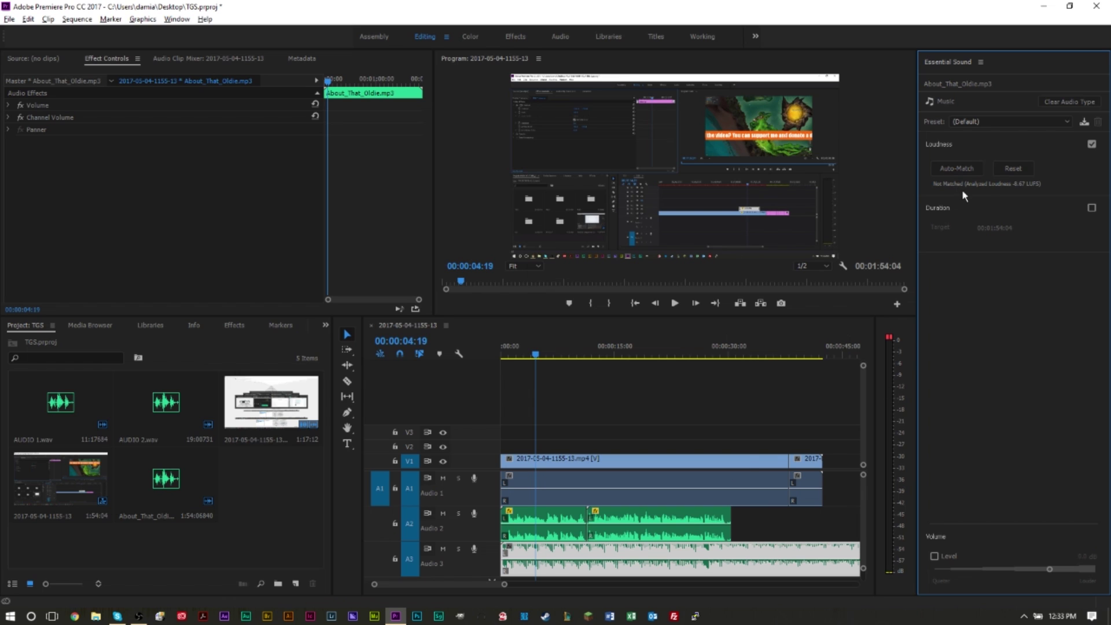
# Play the mix from 0:00 with the music matched to -25.00 LUFS, then reselect the music clip
pyautogui.click(687, 422)
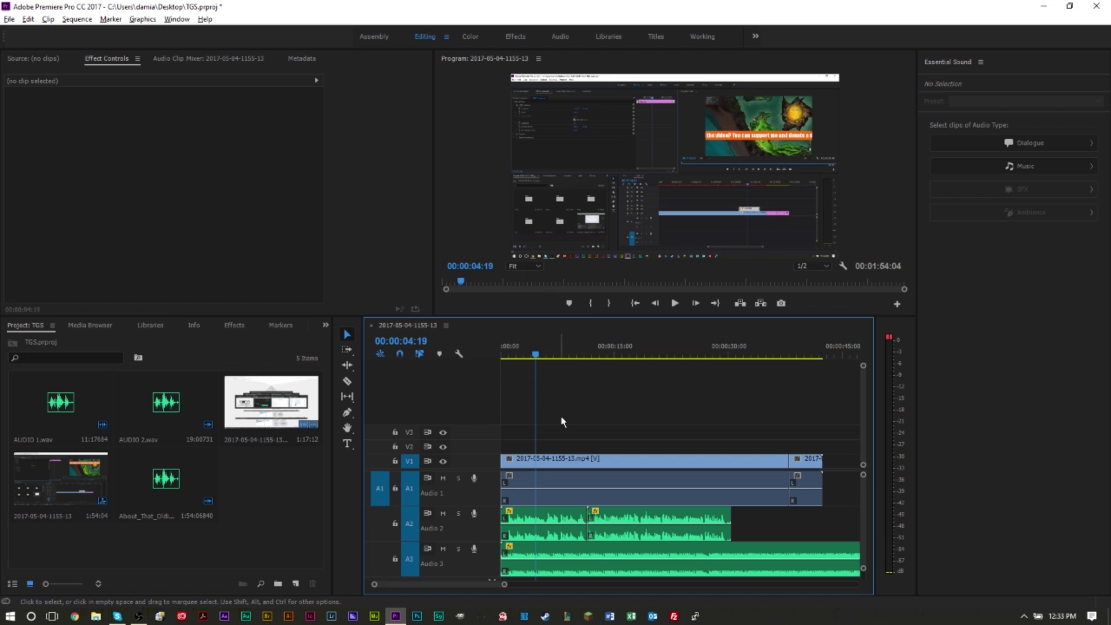
pyautogui.moveTo(534, 355); pyautogui.dragTo(376, 356)
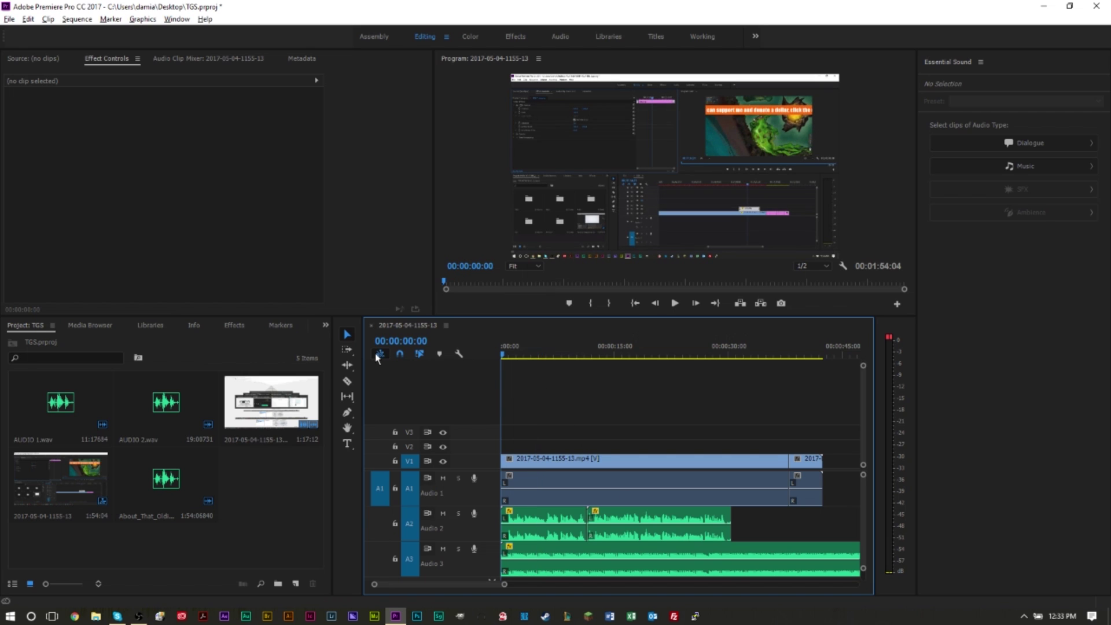
pyautogui.press('space')
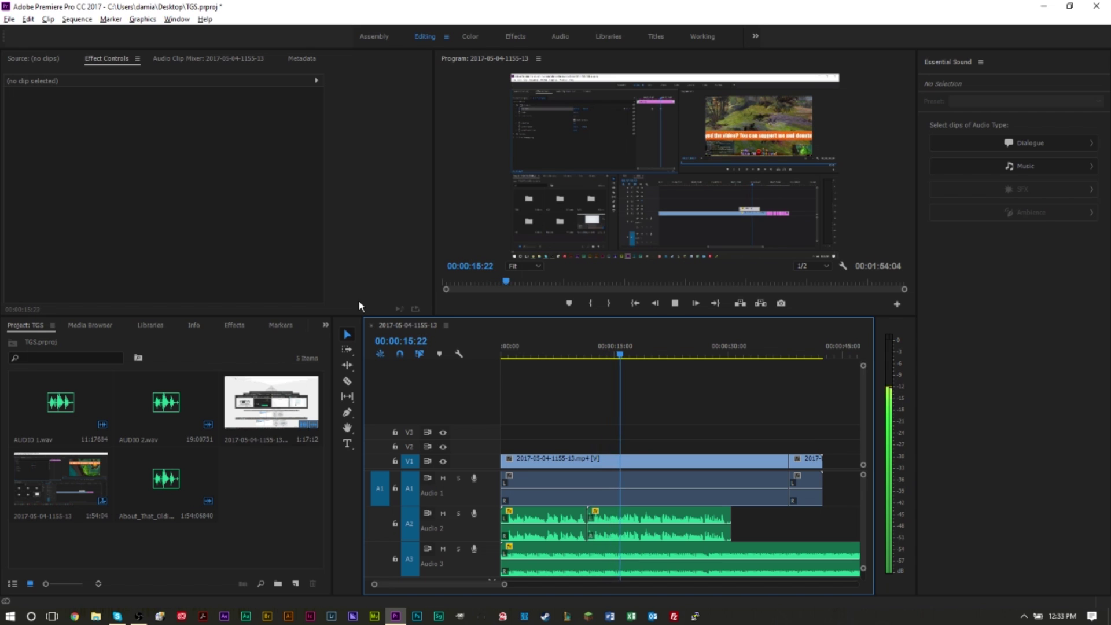
pyautogui.press('space')
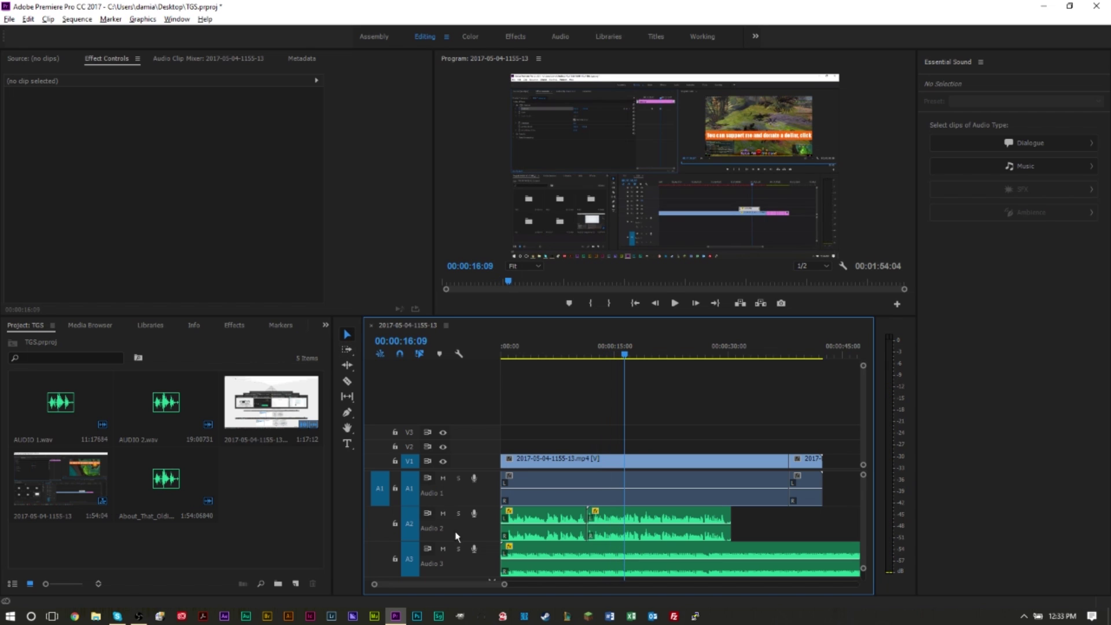
pyautogui.click(768, 556)
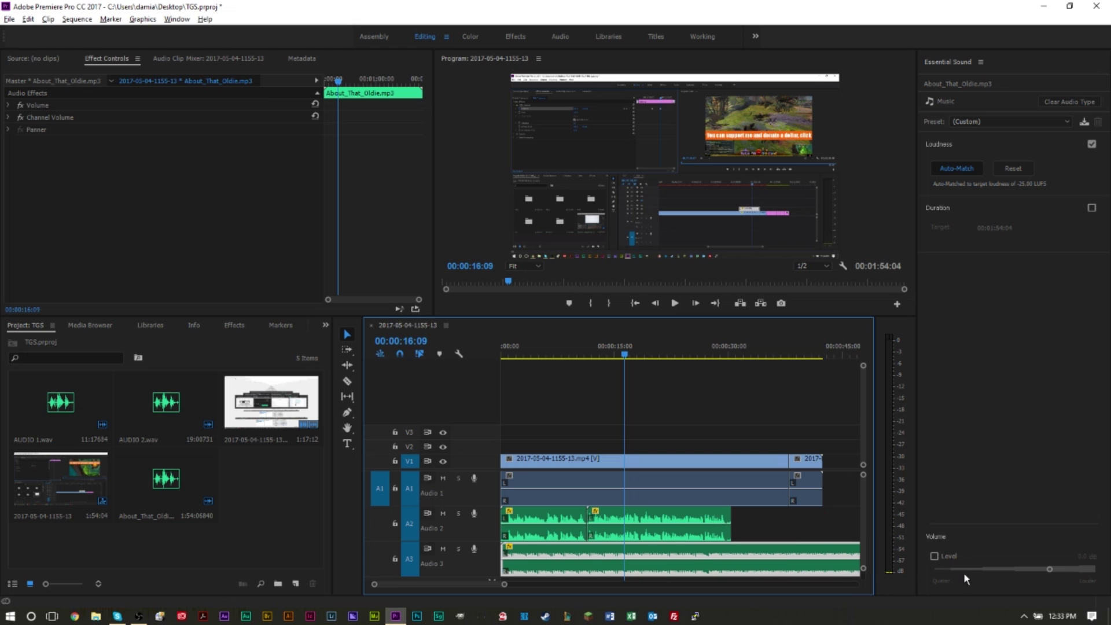
# Enable the music clip's Volume Level at -0.8 dB and play back to check it
pyautogui.click(936, 557)
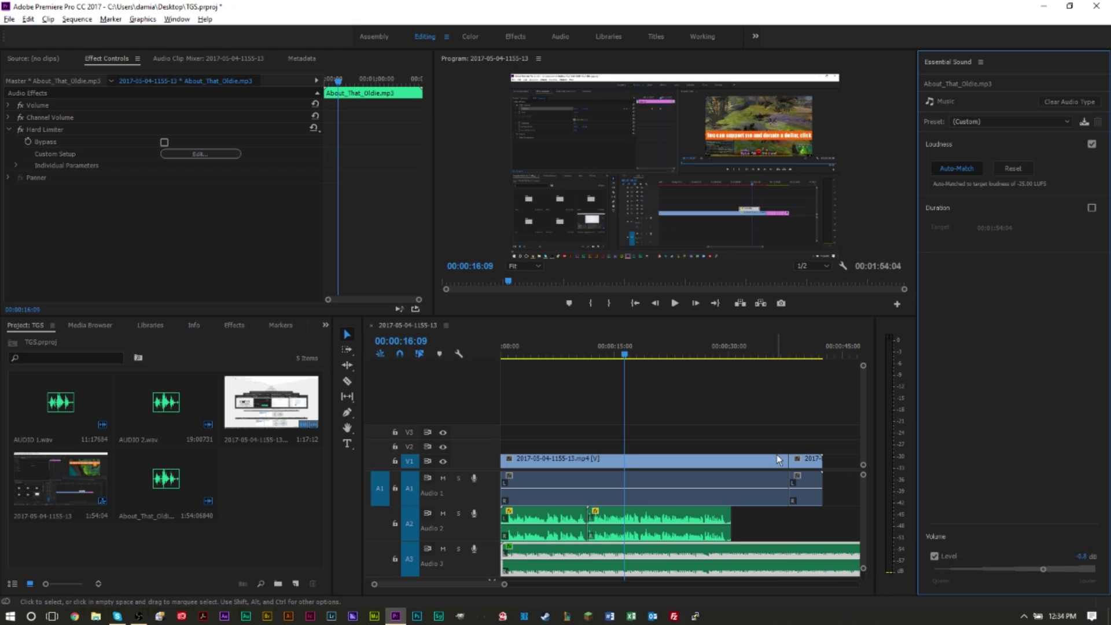
pyautogui.click(768, 440)
pyautogui.press('space')
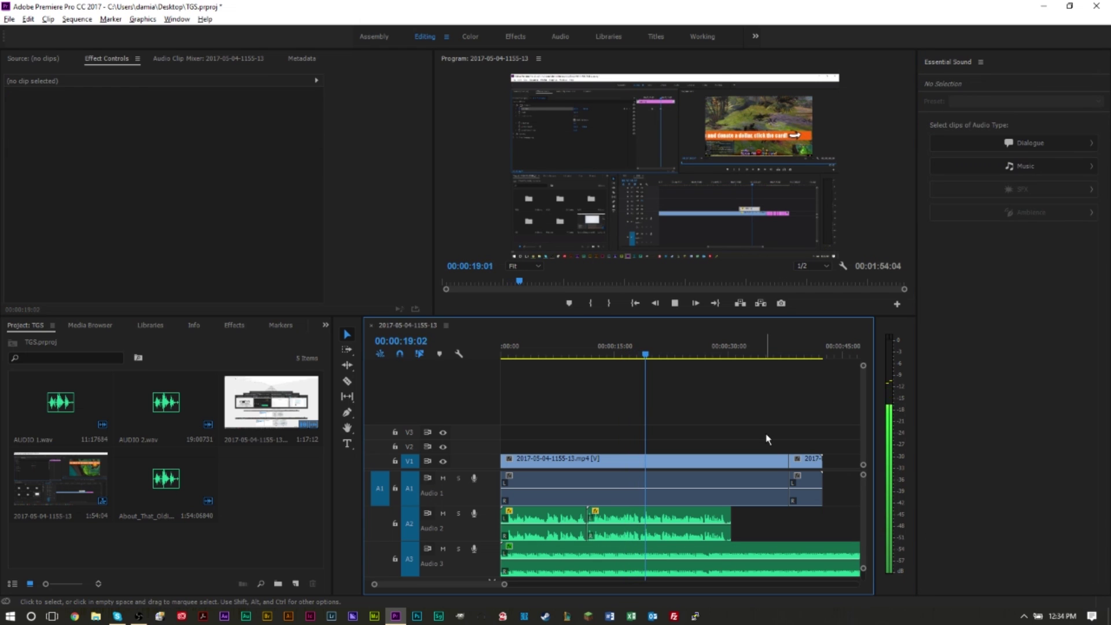
pyautogui.press('space')
pyautogui.click(790, 556)
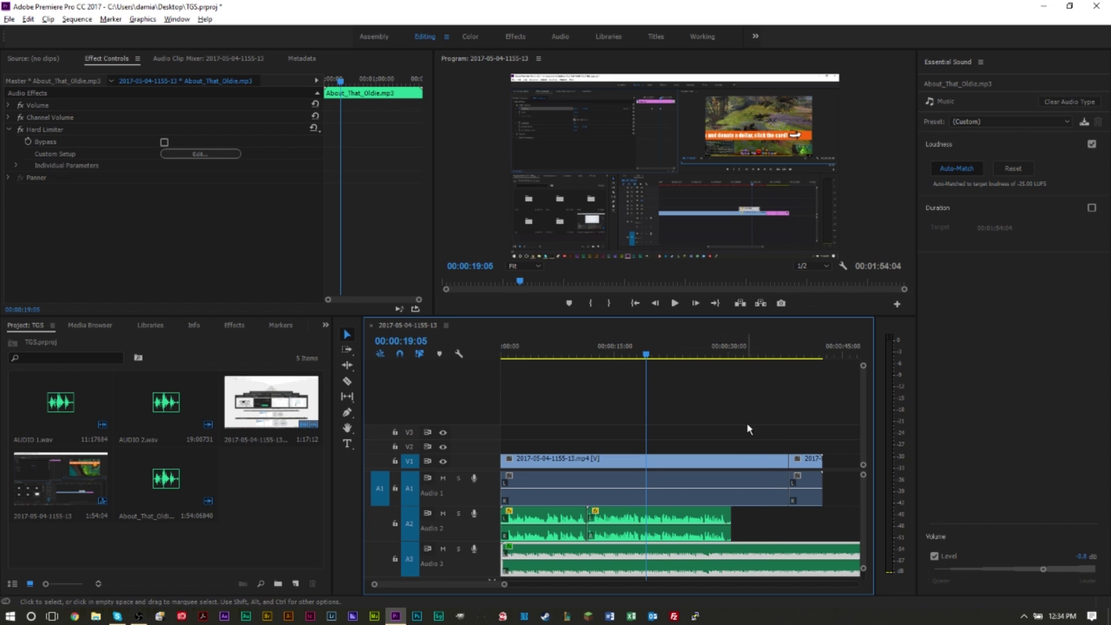
pyautogui.click(774, 396)
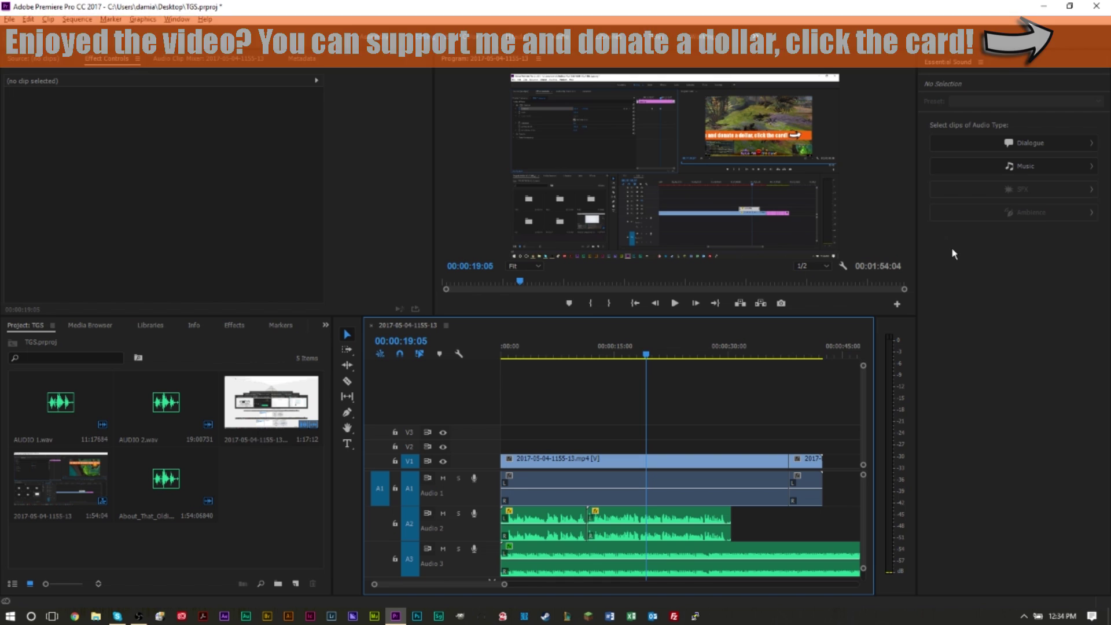